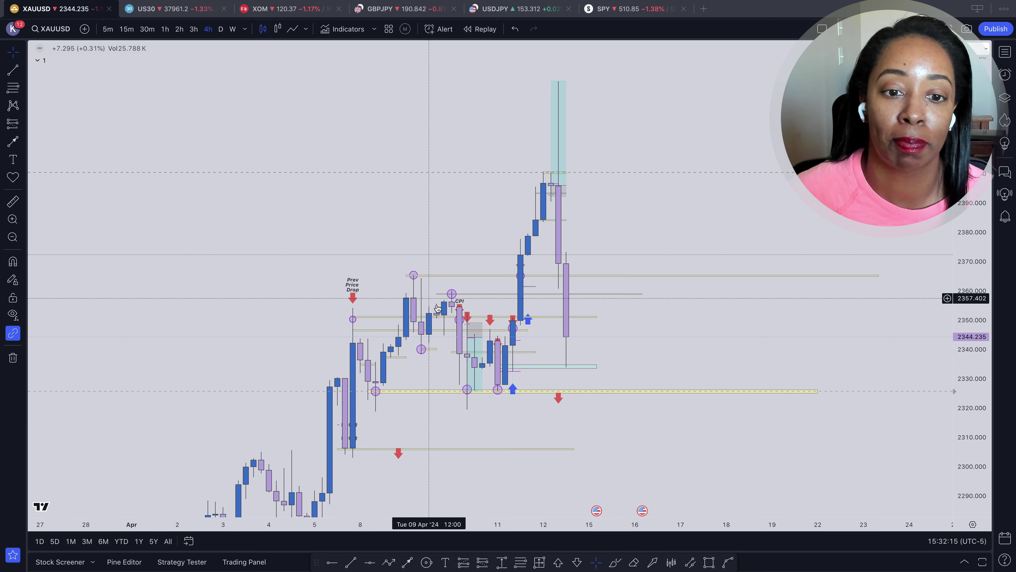
left_click(407, 562)
left_click(749, 458)
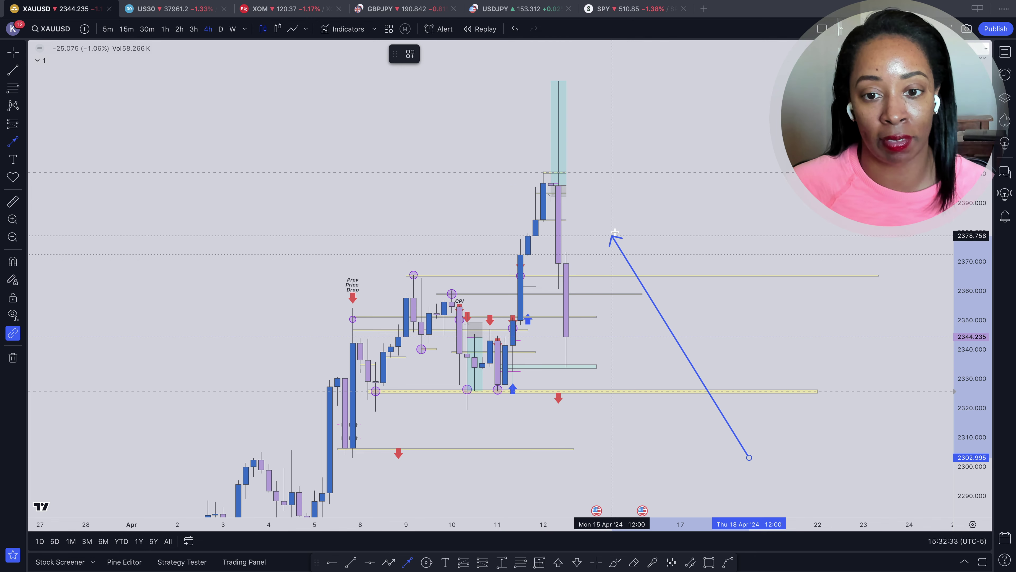
left_click(613, 231)
key("Delete")
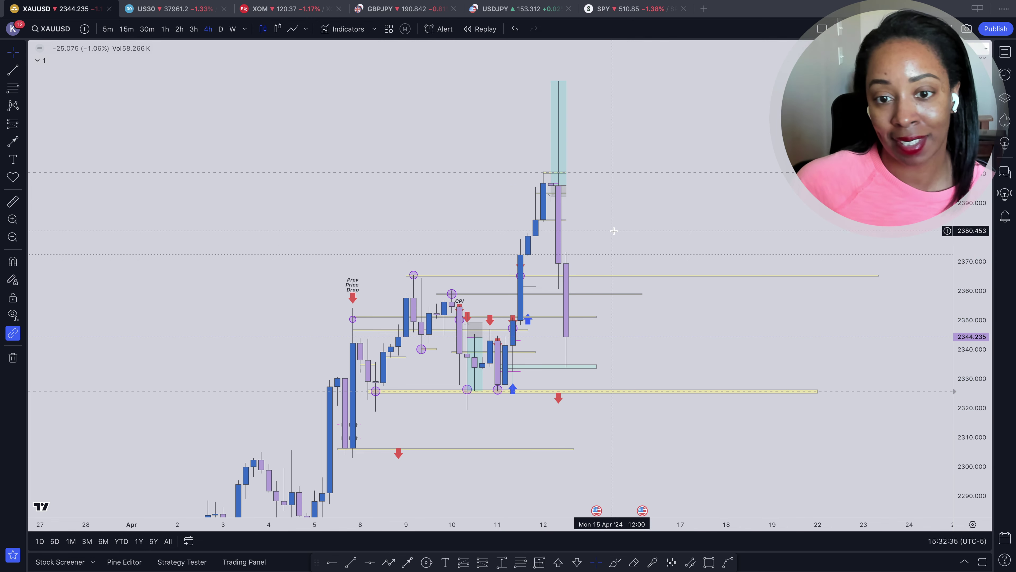
left_click_drag(616, 295, 662, 203)
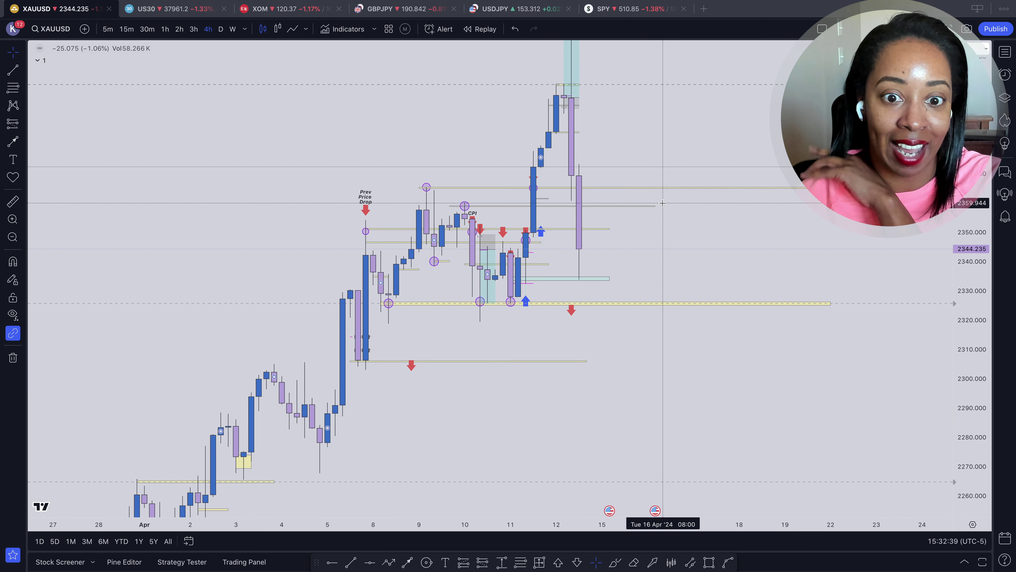
left_click_drag(657, 236, 622, 276)
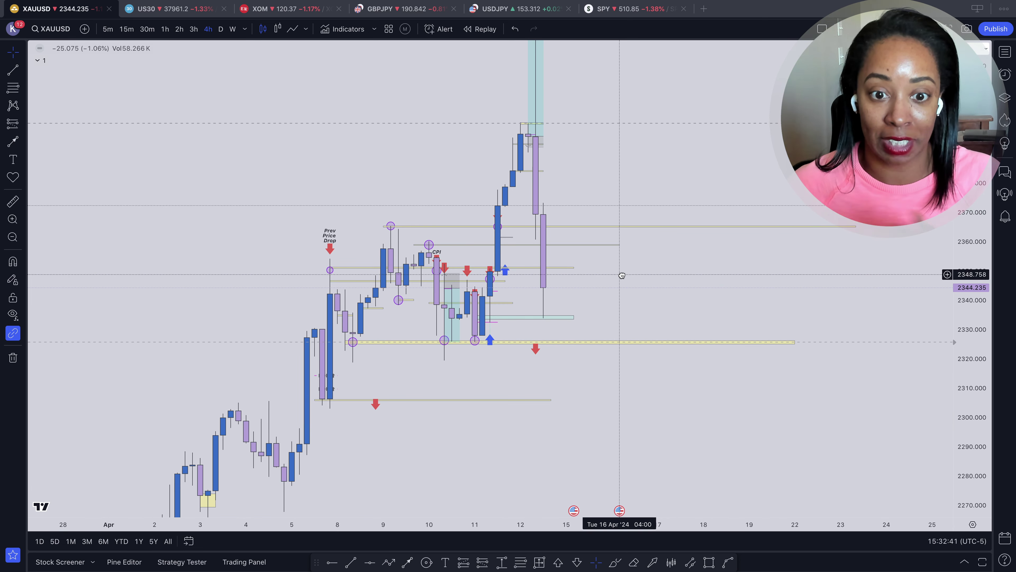
left_click_drag(637, 211, 636, 245)
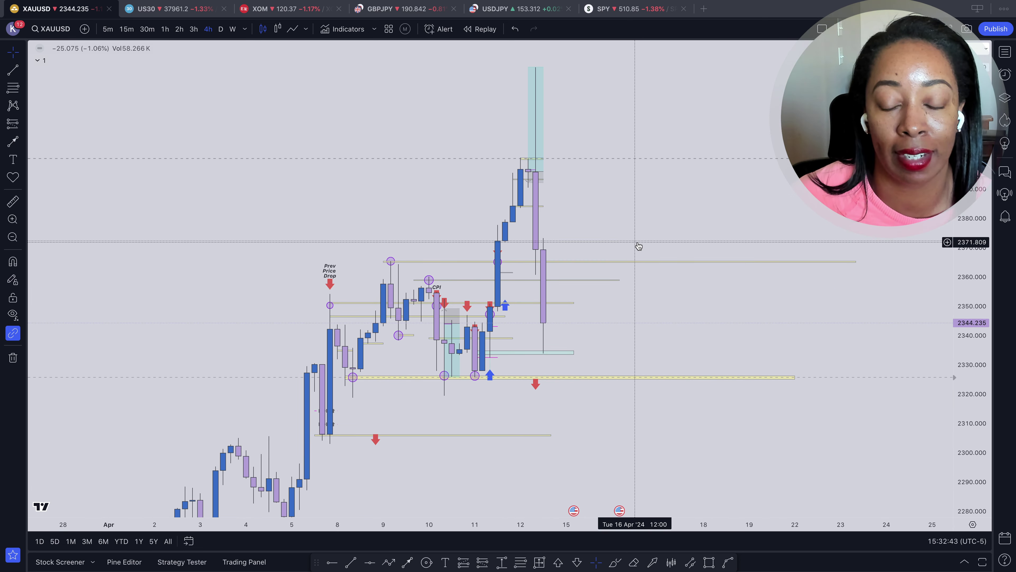
left_click_drag(580, 209, 513, 200)
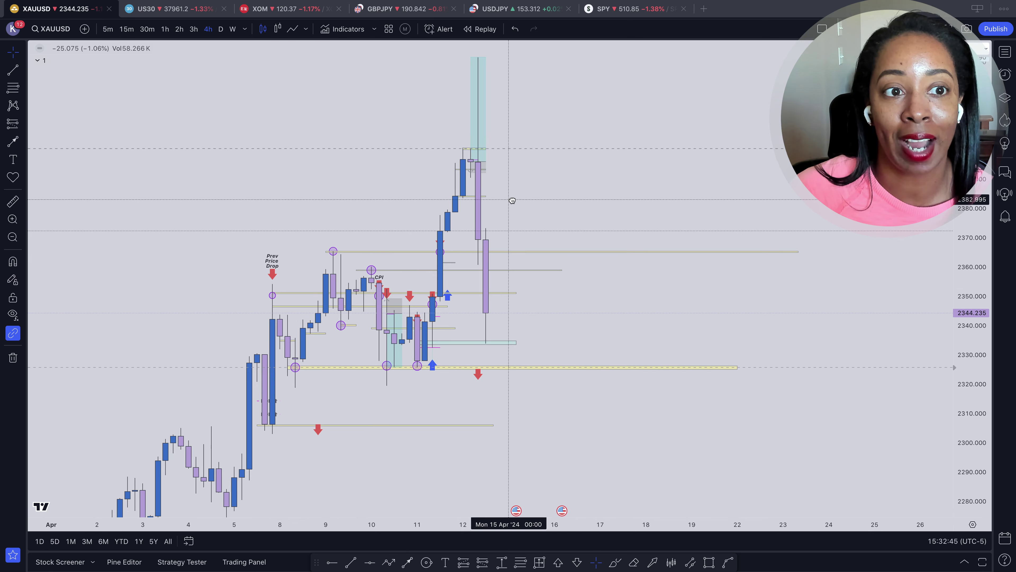
Step: Remove all drawings from the XAUUSD 4-hour chart, leaving the candles and alert lines in place
right_click(512, 200)
left_click(543, 213)
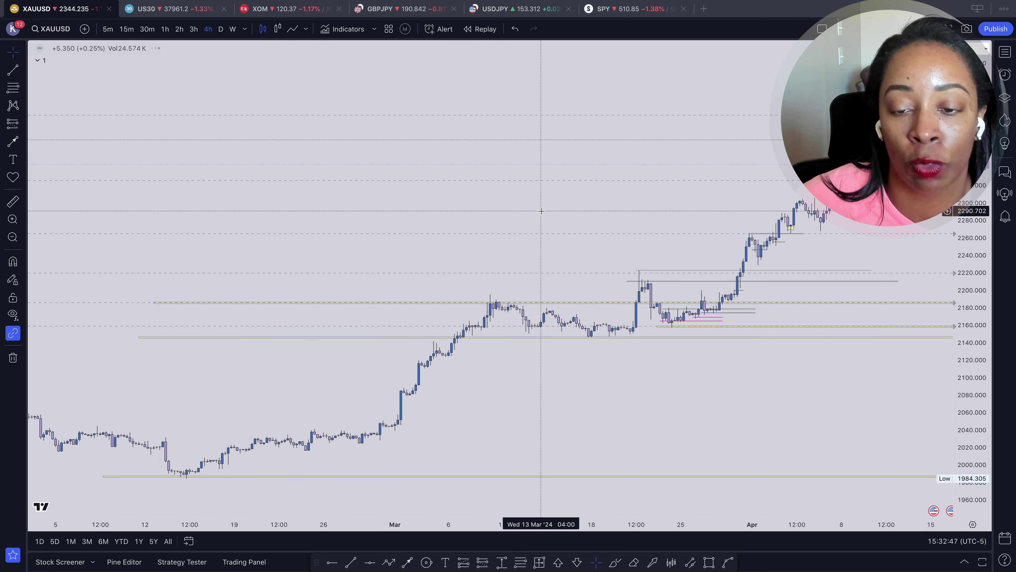
right_click(548, 166)
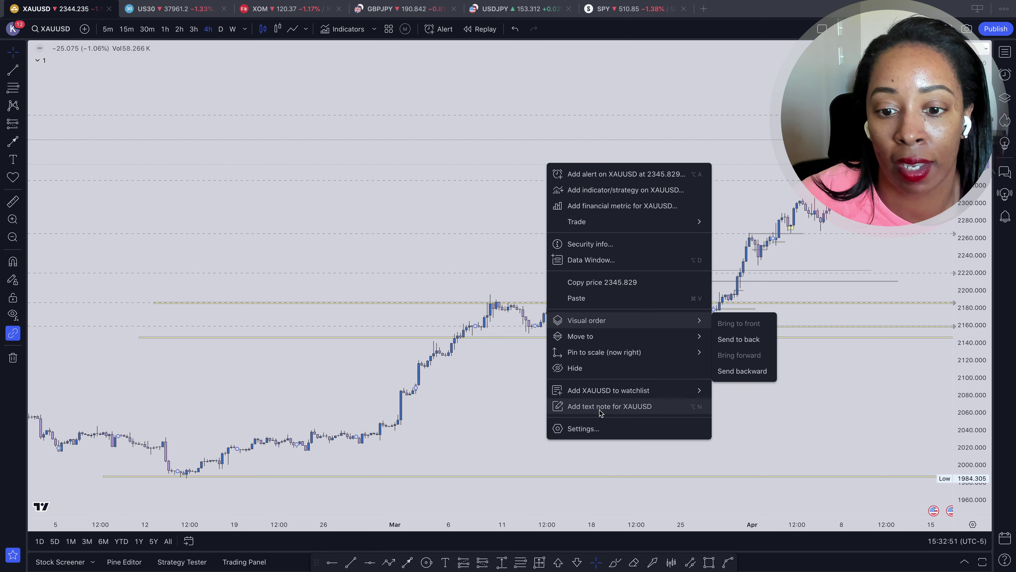
mouse_move(590, 353)
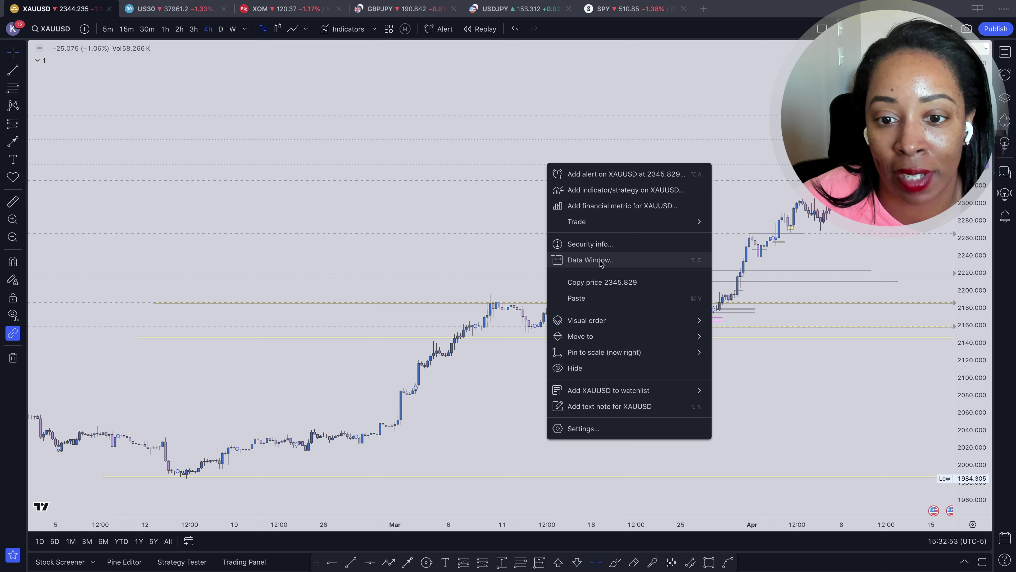
left_click(513, 214)
right_click(514, 214)
mouse_move(556, 377)
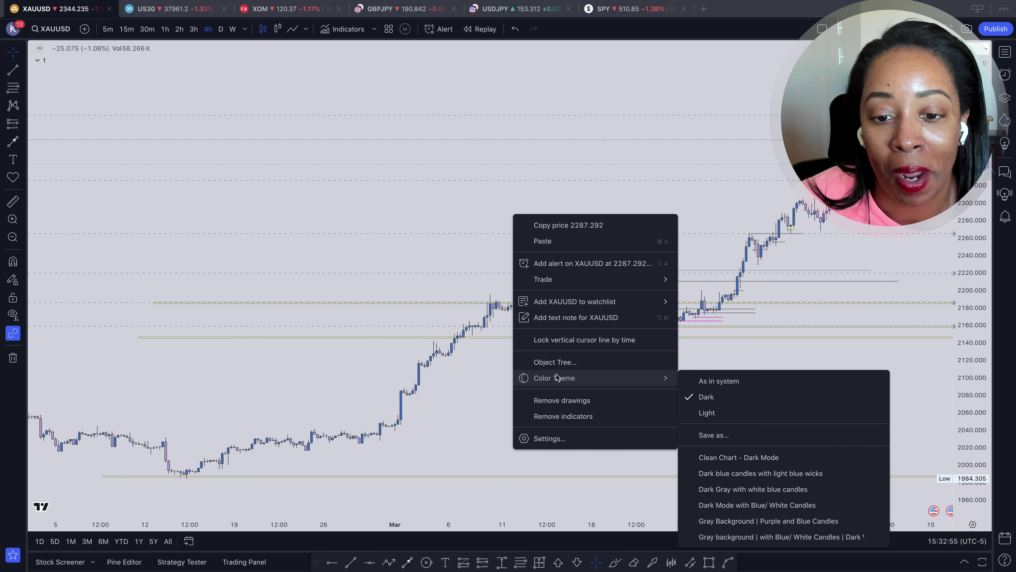
left_click(558, 400)
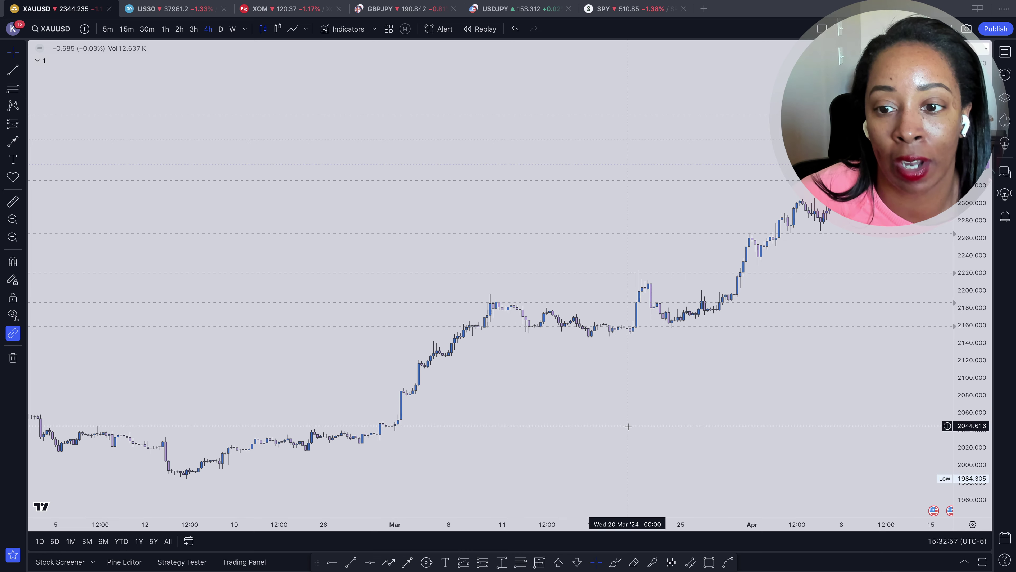
Step: Switch the XAUUSD chart to the weekly timeframe and bring several years of price history into view
scroll(628, 426, "right", 5)
scroll(627, 426, "right", 5)
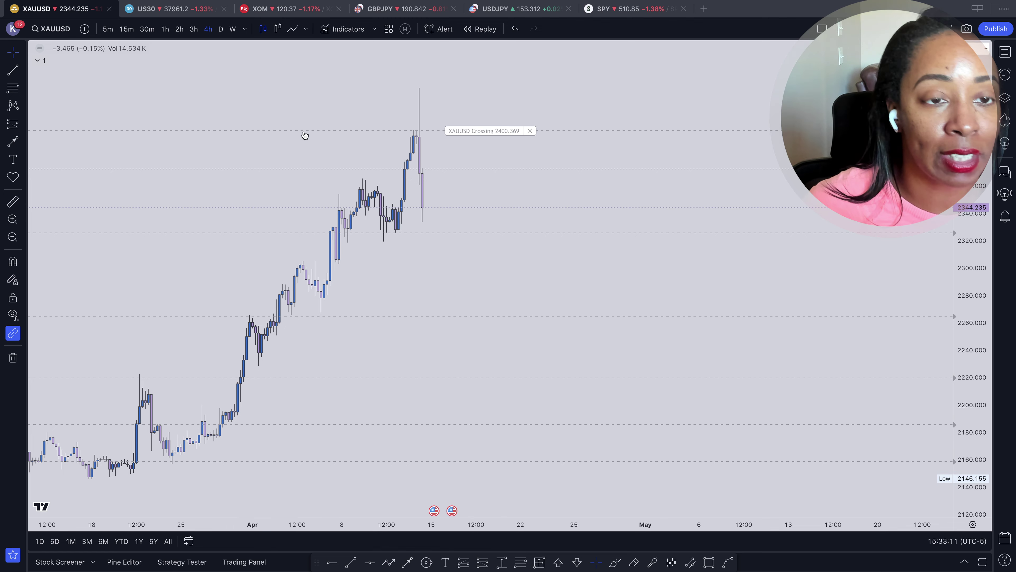
left_click(232, 28)
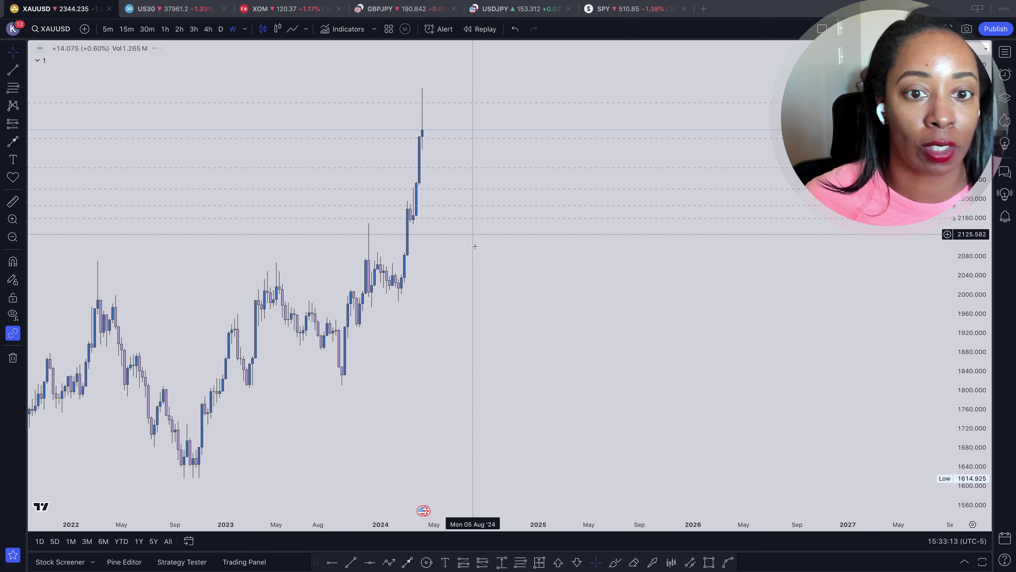
scroll(476, 269, "down", 5)
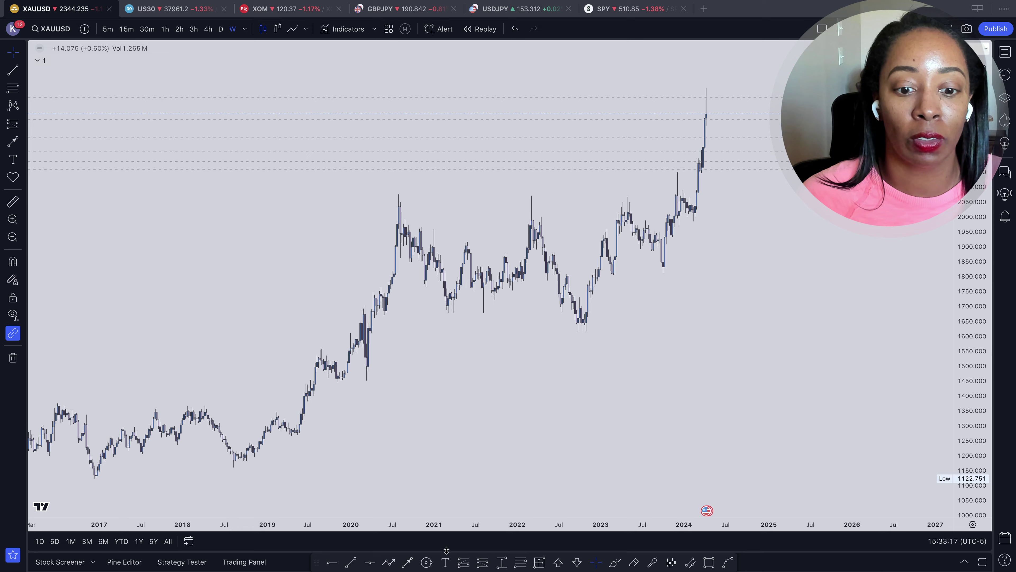
left_click(797, 348)
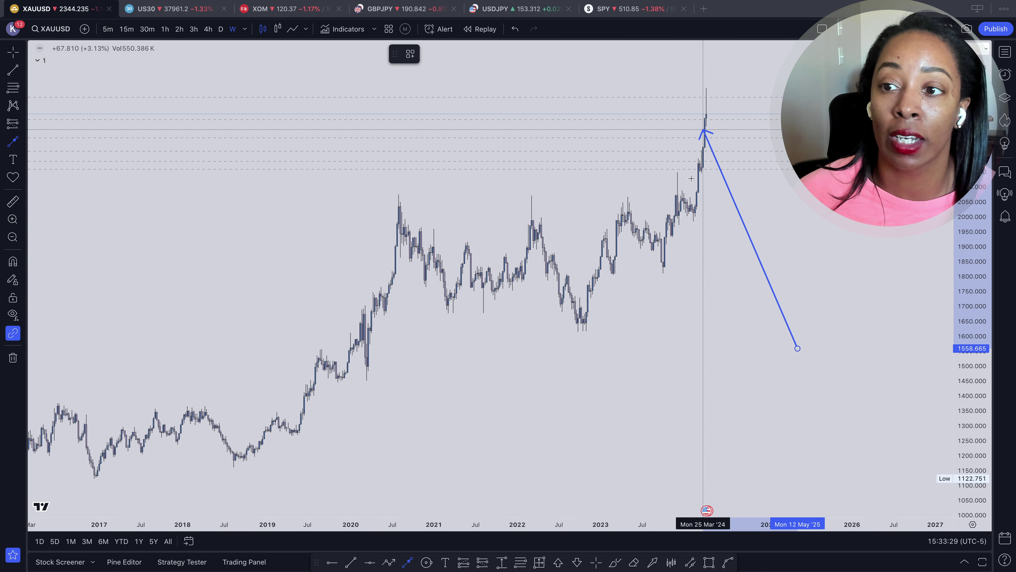
key("Escape")
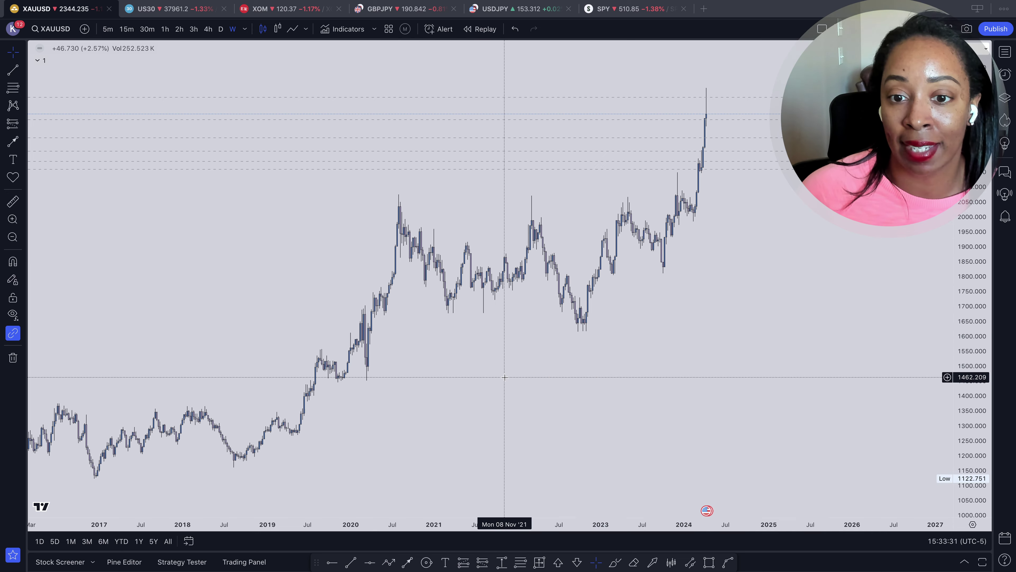
Step: Enlarge the most recent weekly candles, from about mid-2023 to April 2024, to examine the latest rally
scroll(580, 345, "right", 5)
scroll(581, 345, "right", 5)
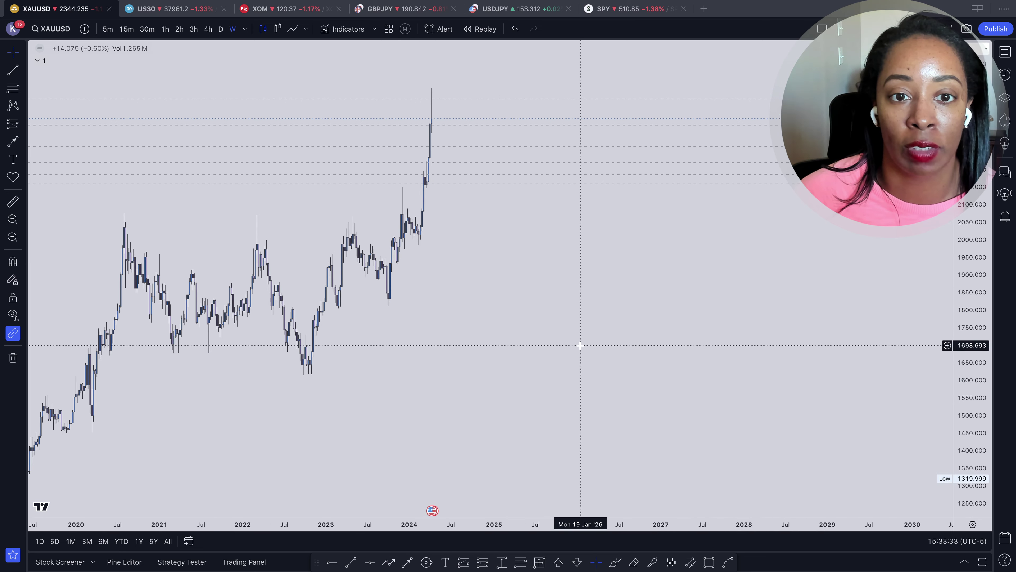
scroll(505, 317, "right", 5)
scroll(506, 316, "right", 1)
left_click(12, 220)
left_click_drag(245, 72, 339, 326)
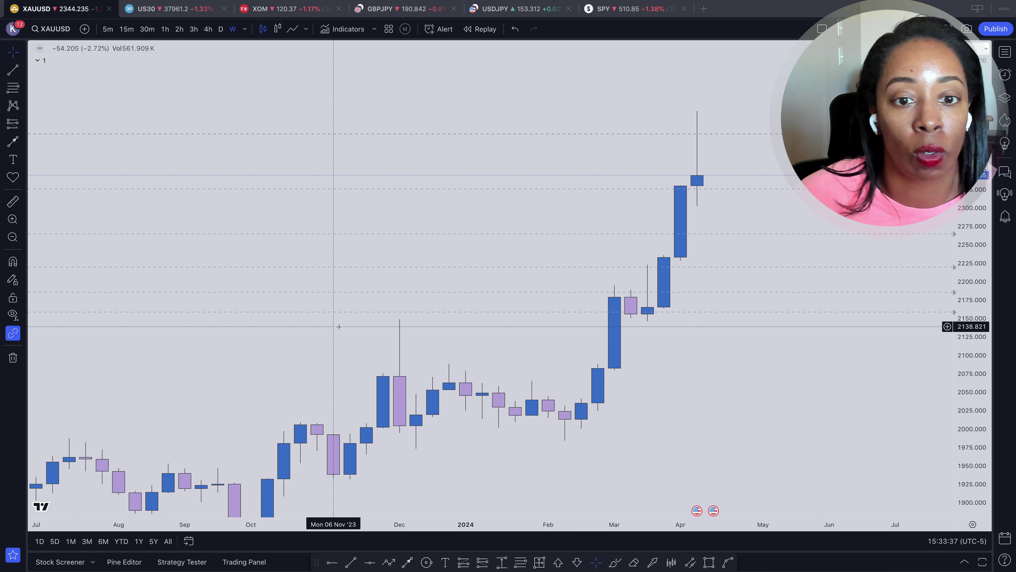
scroll(781, 404, "right", 5)
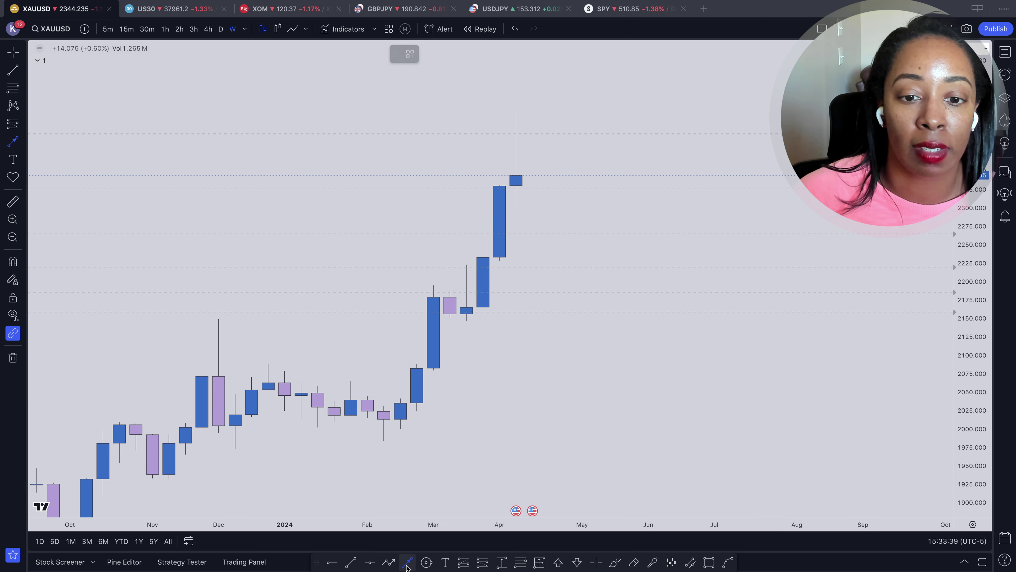
left_click(565, 434)
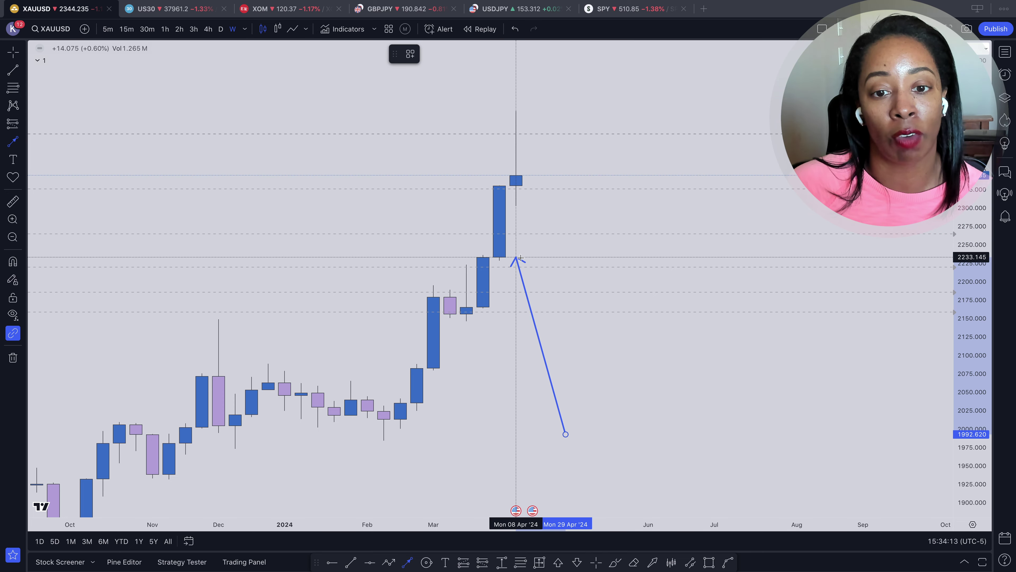
left_click(497, 358)
key("Delete")
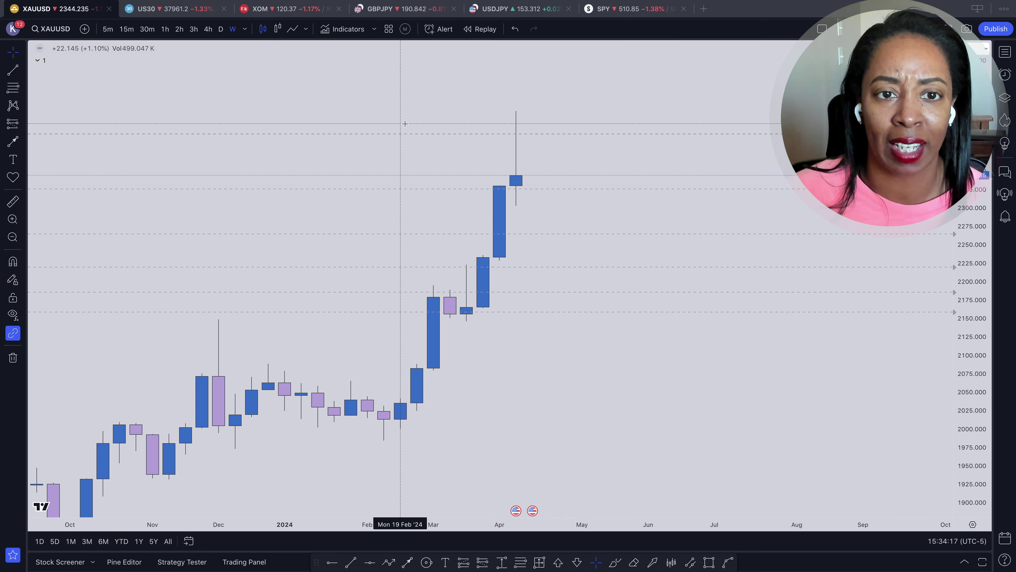
Step: Switch the XAUUSD chart to the daily timeframe with the February to April 2024 candles in view
left_click(220, 30)
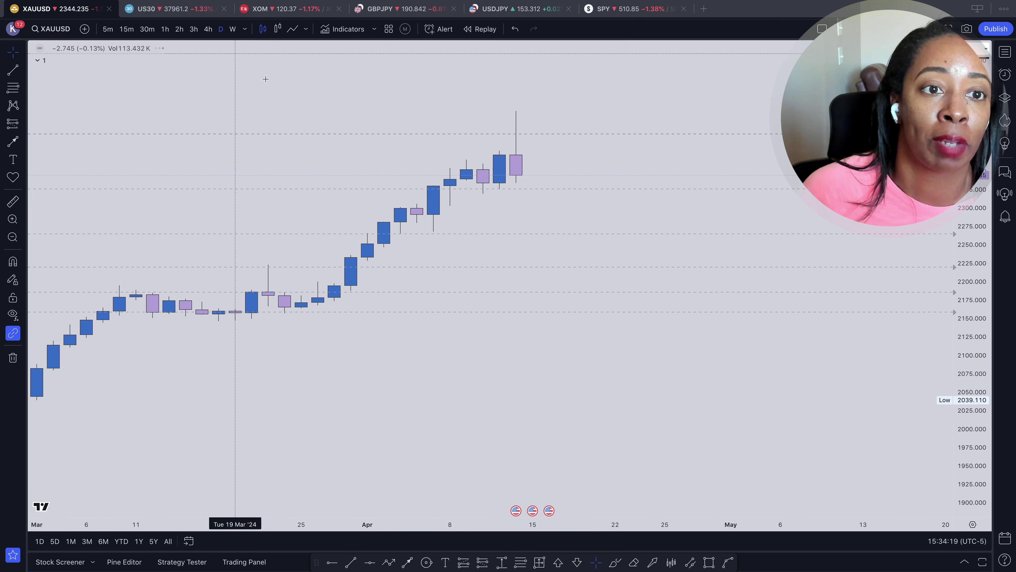
scroll(311, 182, "up", 3)
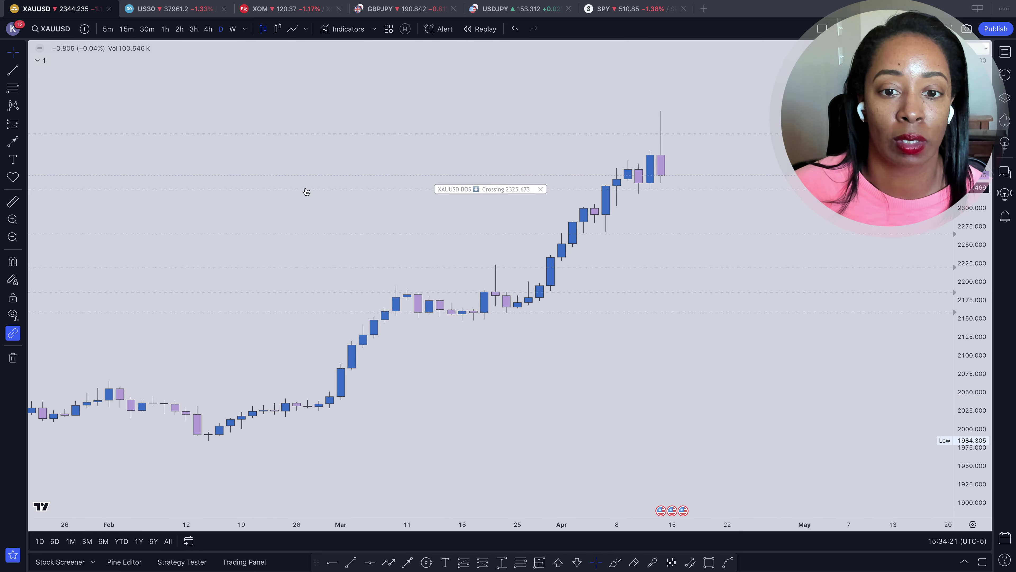
scroll(472, 280, "down", 2)
scroll(557, 391, "right", 5)
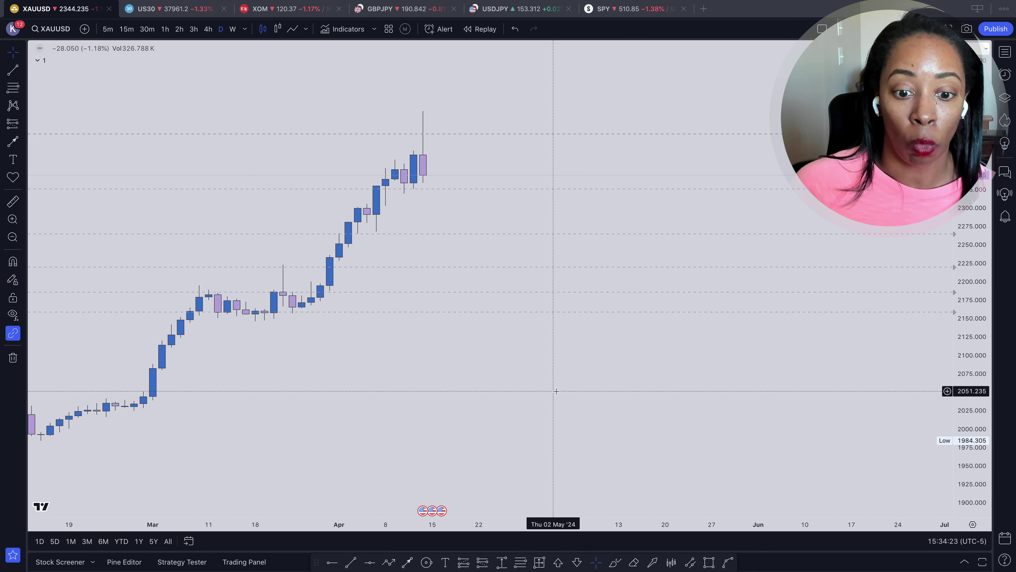
scroll(500, 456, "right", 1)
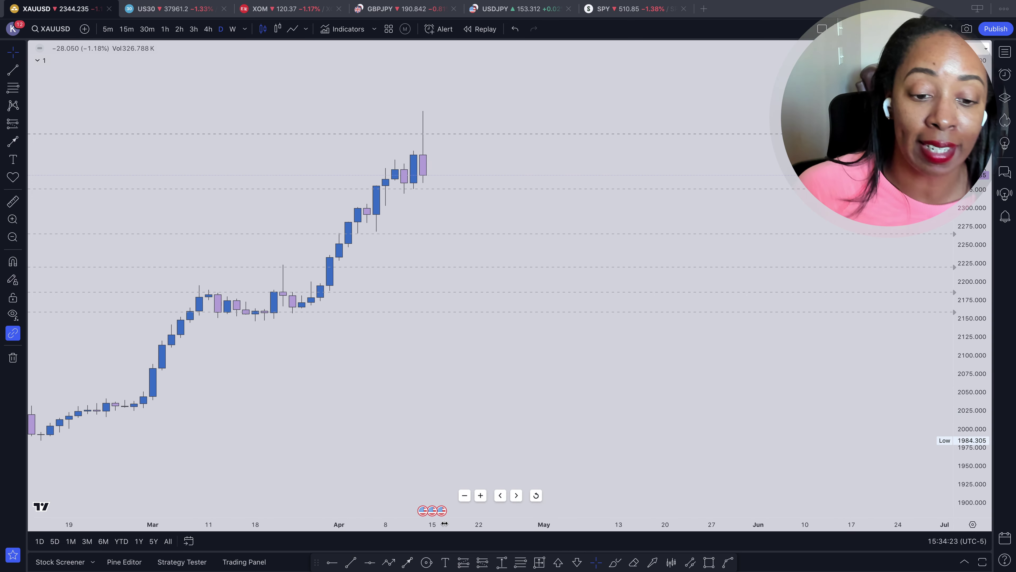
left_click(528, 366)
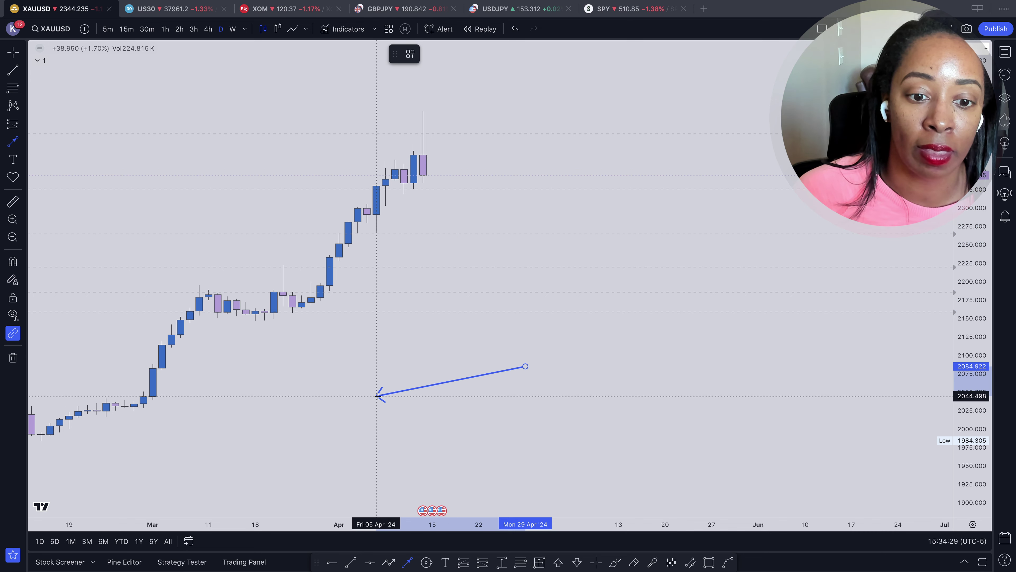
key("Escape")
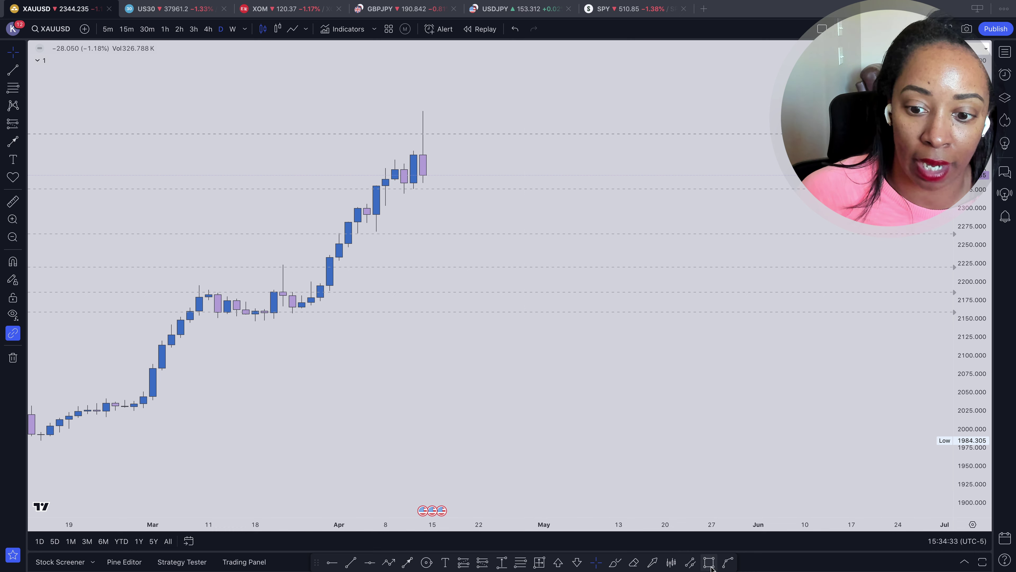
Step: Draw thin rectangle zones at the top of the latest daily candle bodies and at about 2150–2155 from 7 March to 25 April 2024
left_click_drag(402, 152, 451, 153)
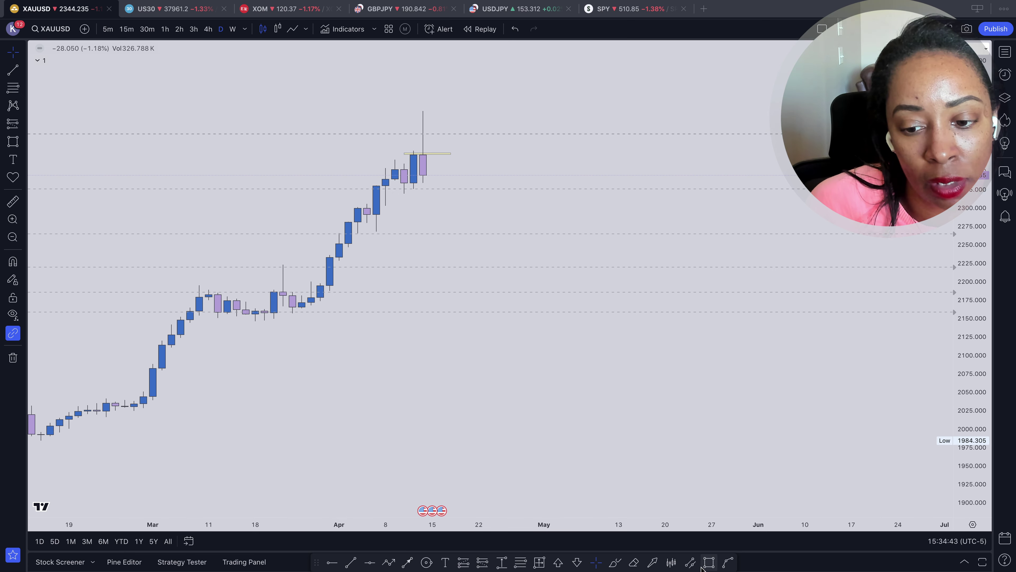
left_click(710, 564)
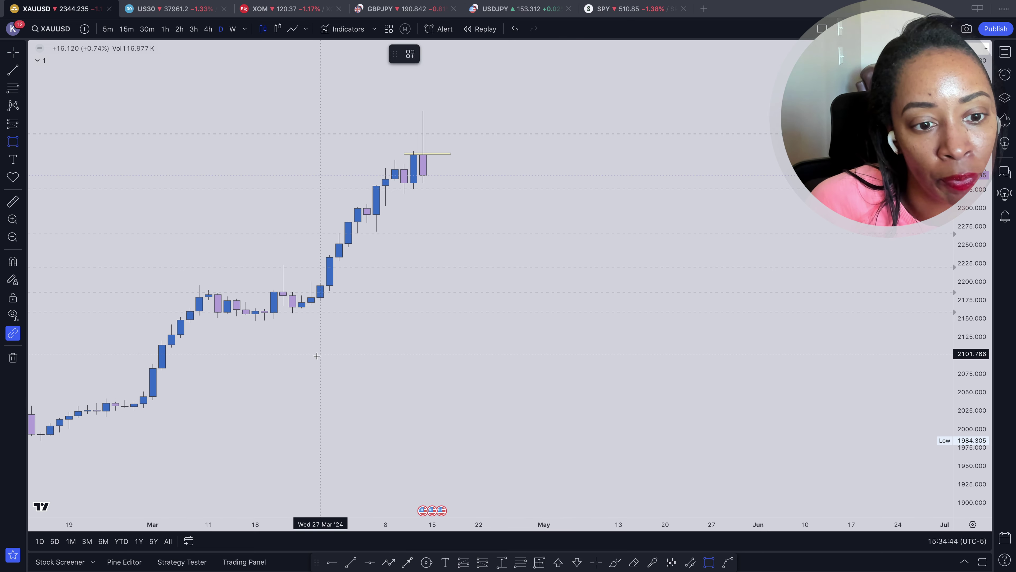
left_click(190, 315)
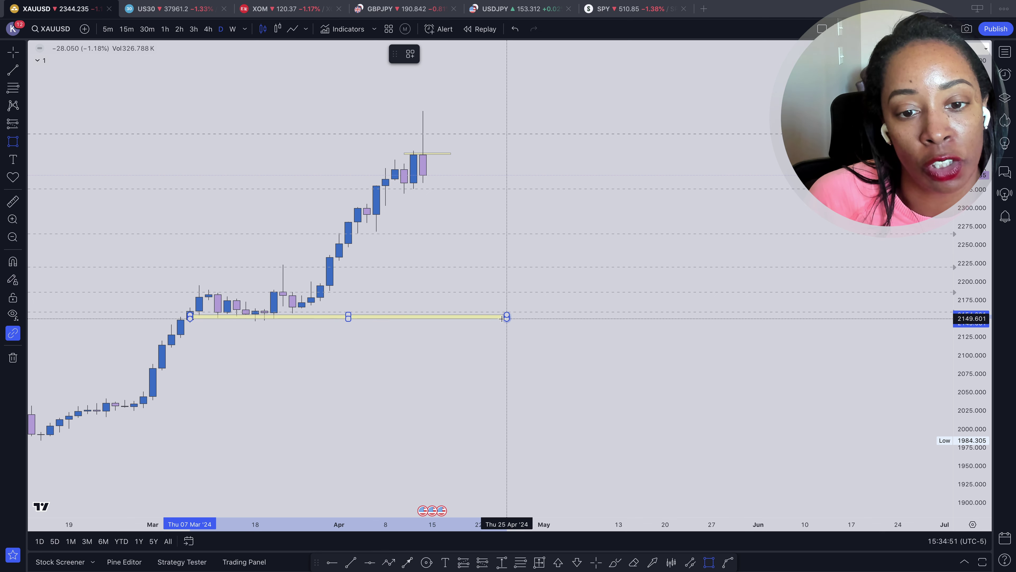
left_click(503, 318)
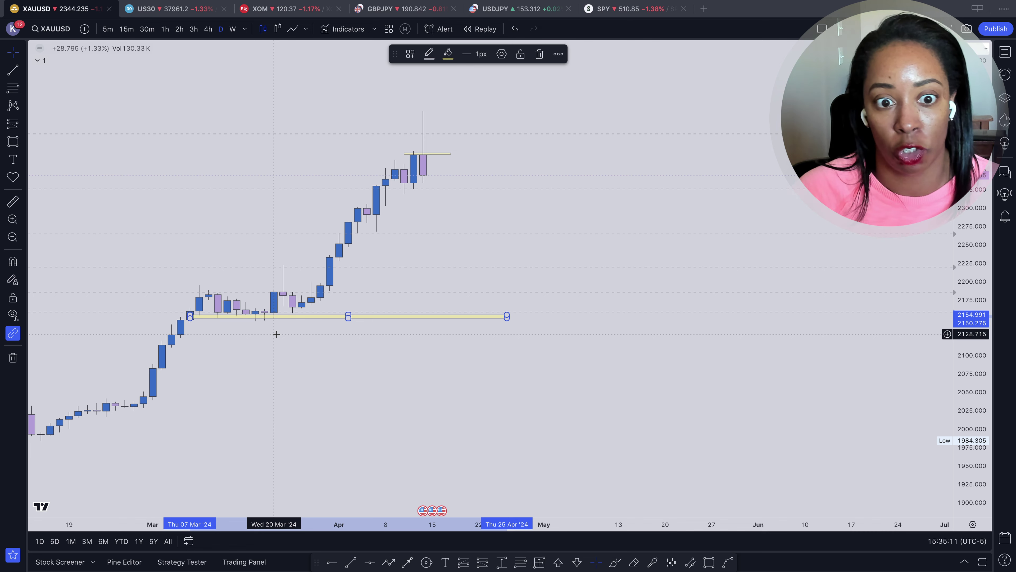
Step: Draw a thin rectangle zone from 4 to 22 April 2024 below the latest daily candles and adjust it to about 2330–2333
left_click_drag(399, 368, 394, 395)
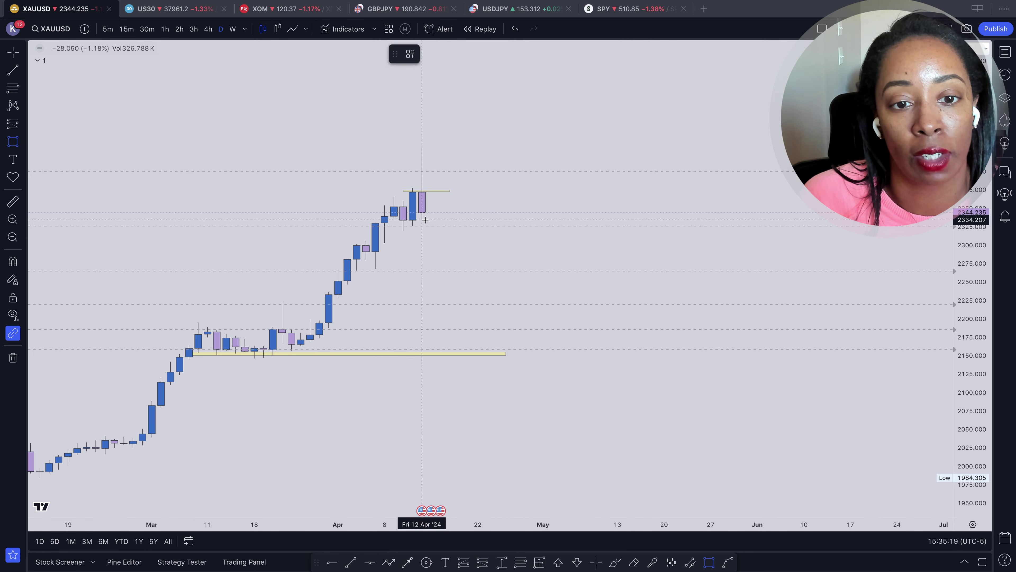
left_click(366, 220)
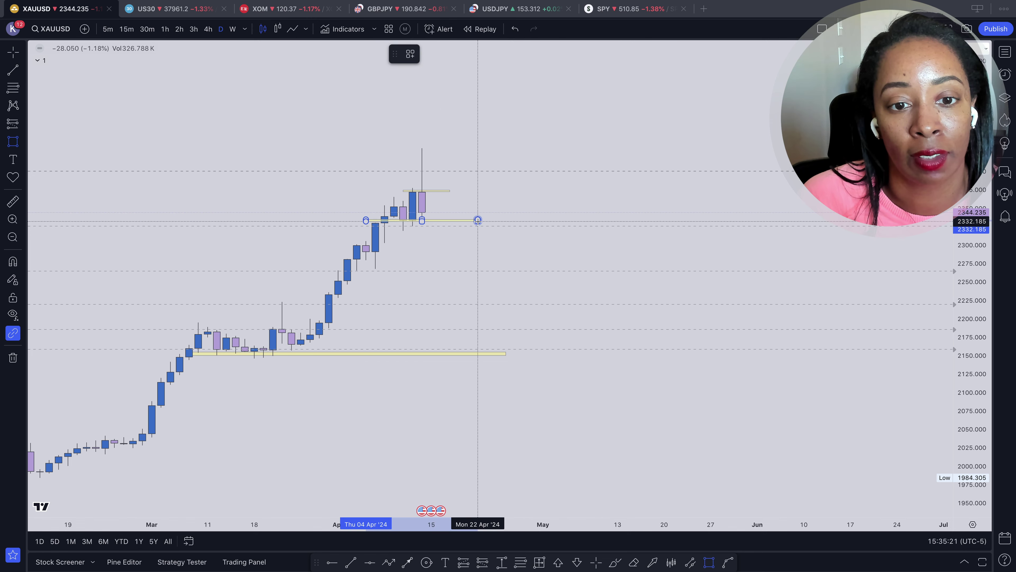
left_click(478, 220)
left_click_drag(468, 223, 471, 224)
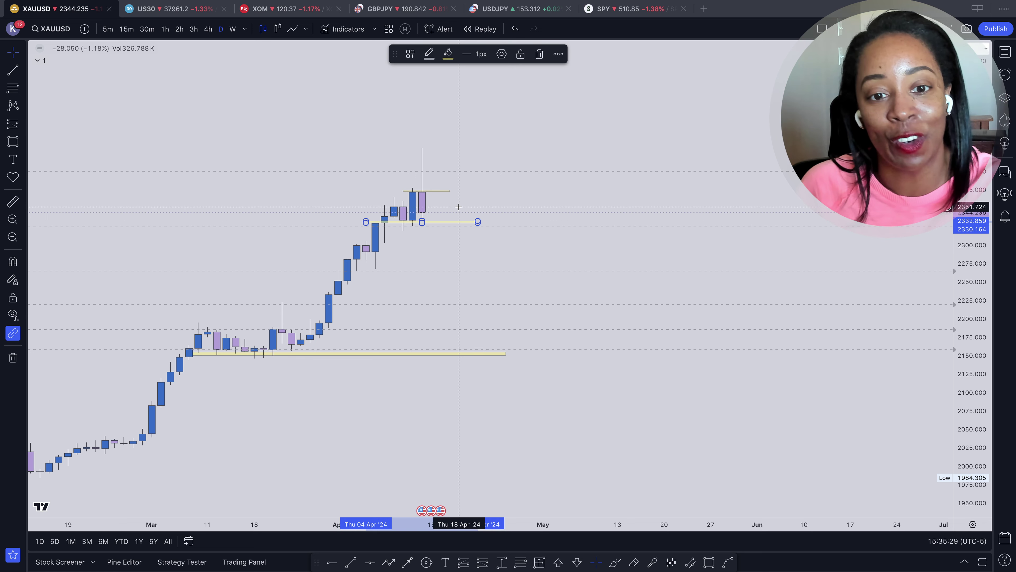
Step: Deselect the new rectangle zone and switch the XAUUSD chart to the 4-hour timeframe
left_click(318, 120)
left_click(208, 29)
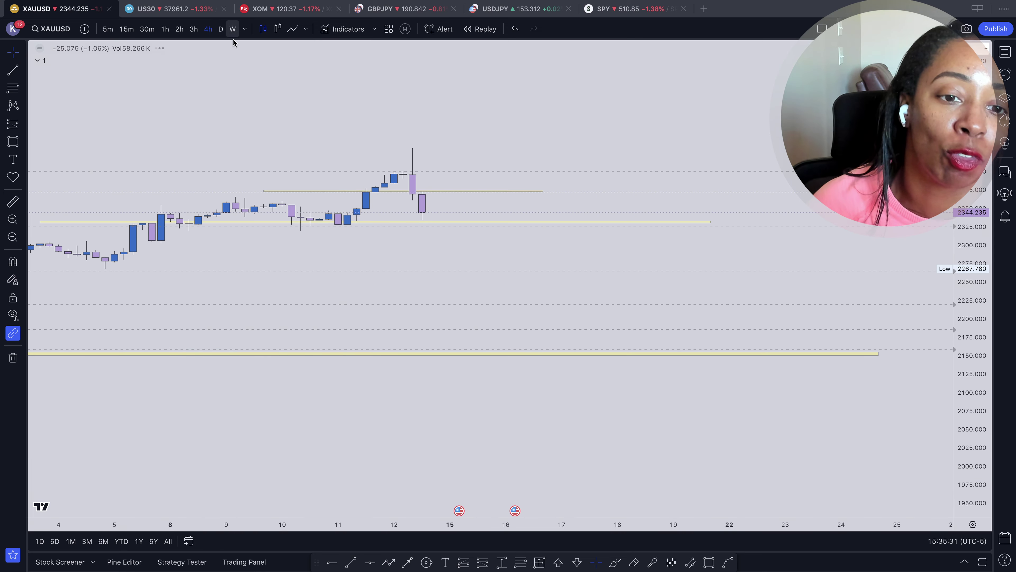
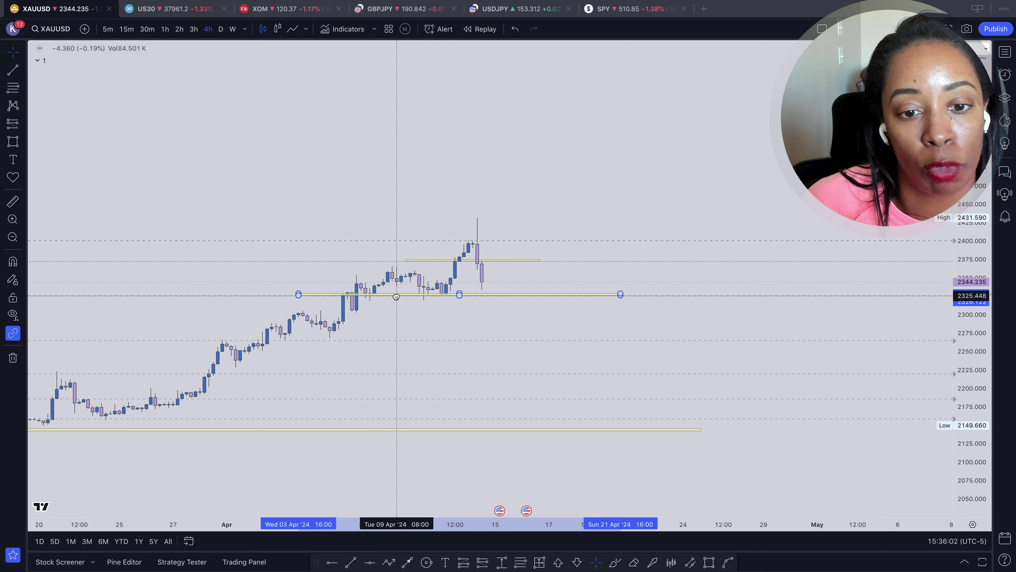
Step: Examine the 4-hour candles from 4 to 12 April 2024 up close, around the lower and upper yellow zones
left_click(459, 325)
left_click(12, 218)
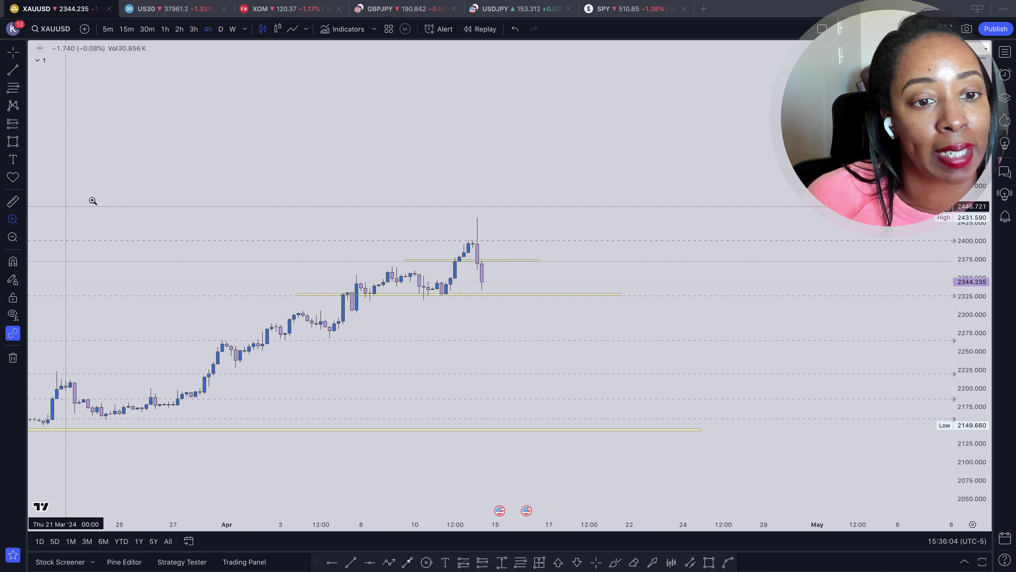
left_click_drag(182, 148, 556, 465)
scroll(494, 377, "right", 5)
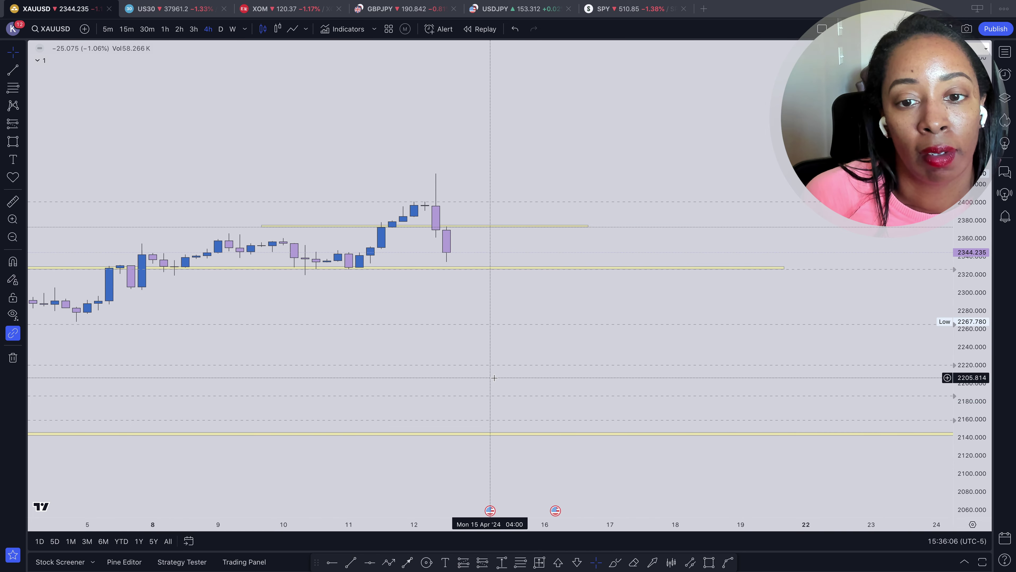
left_click_drag(978, 472, 850, 220)
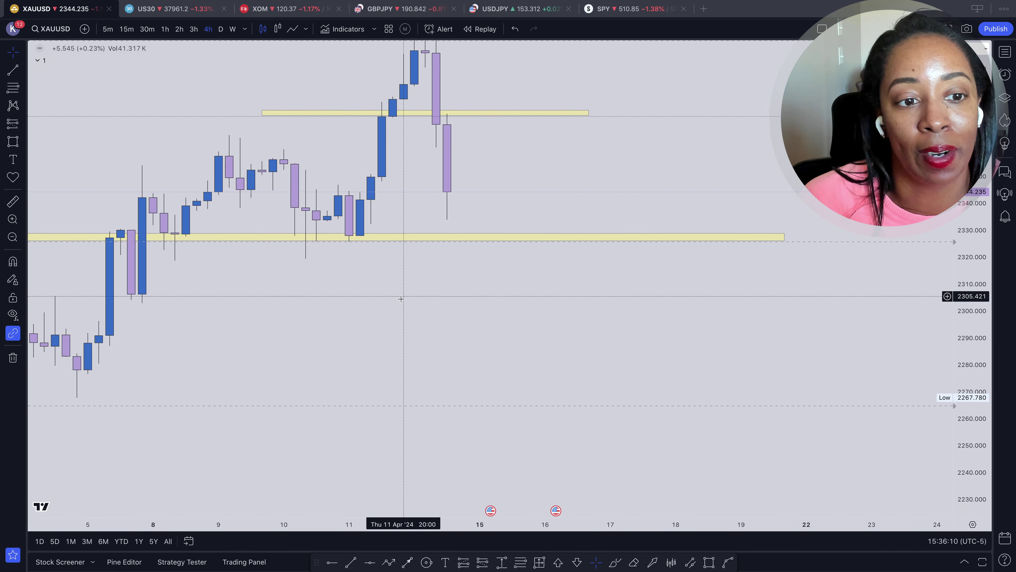
left_click_drag(401, 295, 473, 413)
left_click(377, 338)
left_click(411, 337)
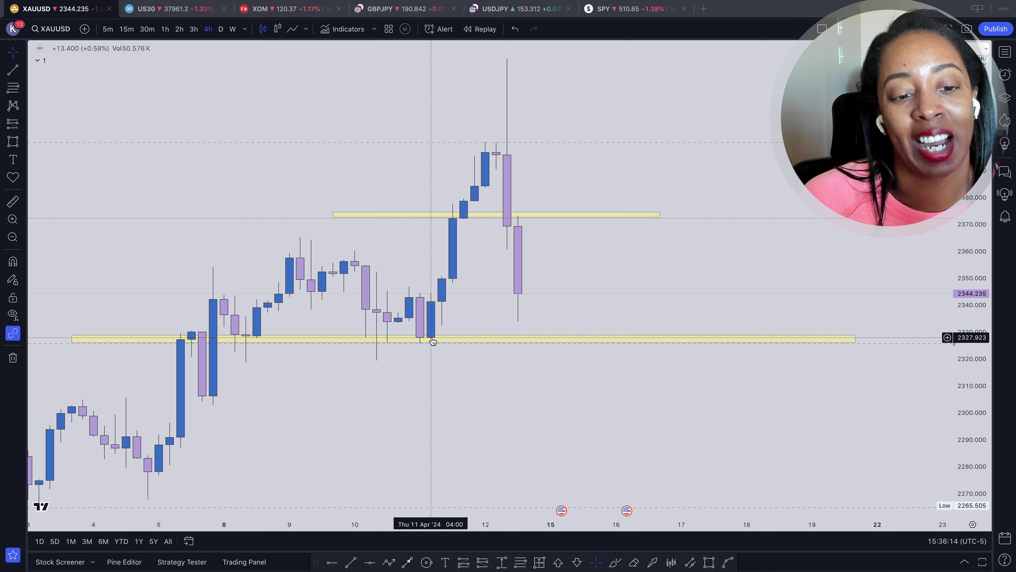
left_click(407, 562)
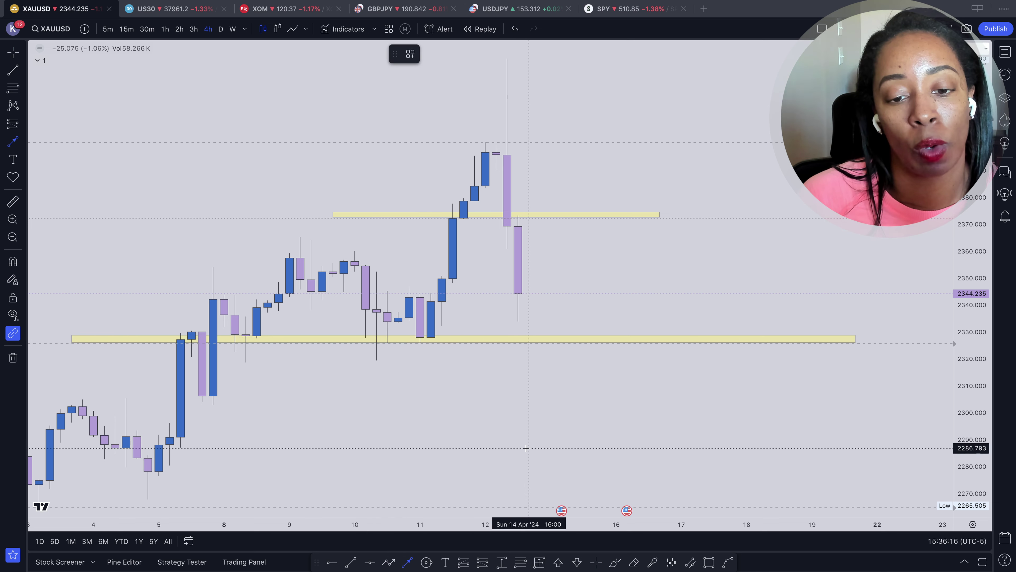
mouse_move(529, 431)
left_mouse_down()
mouse_move(431, 357)
mouse_move(430, 336)
mouse_move(179, 325)
mouse_move(363, 420)
left_mouse_up()
key("Delete")
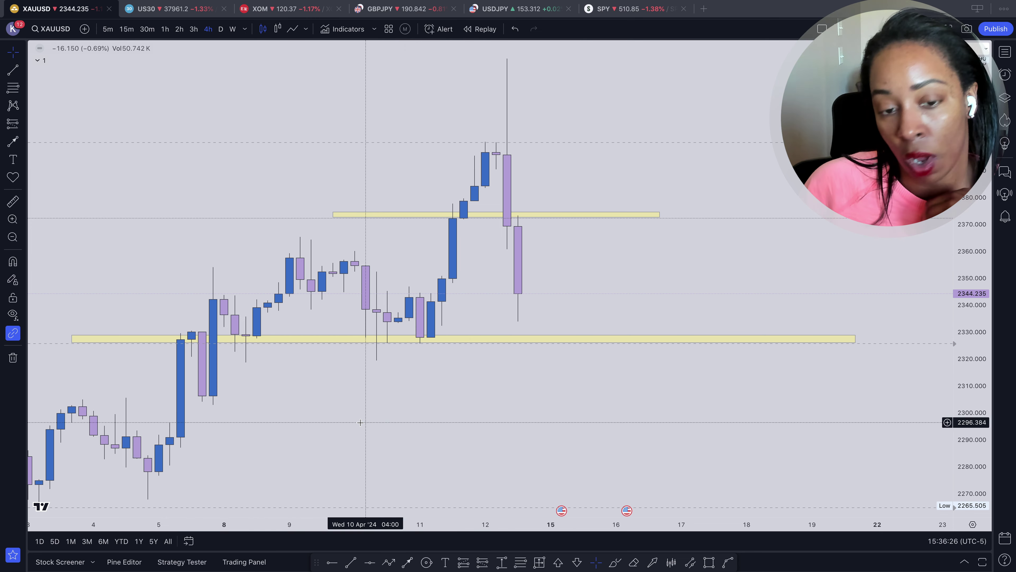
Step: Shift the long lower zone slightly down to about 2326–2328 and trim its lower edge to the candle lows
left_click(309, 343)
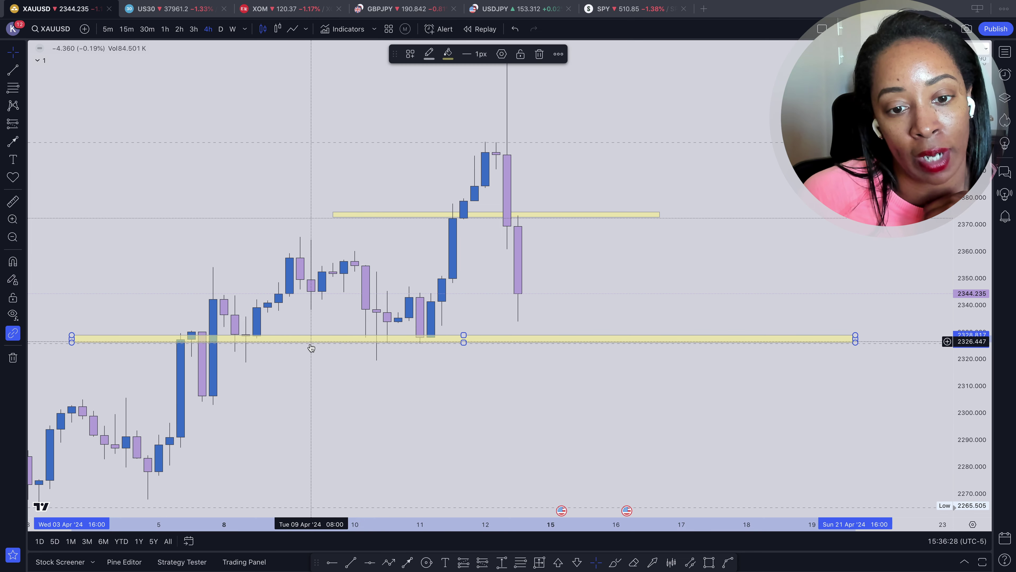
left_click_drag(310, 342, 310, 342)
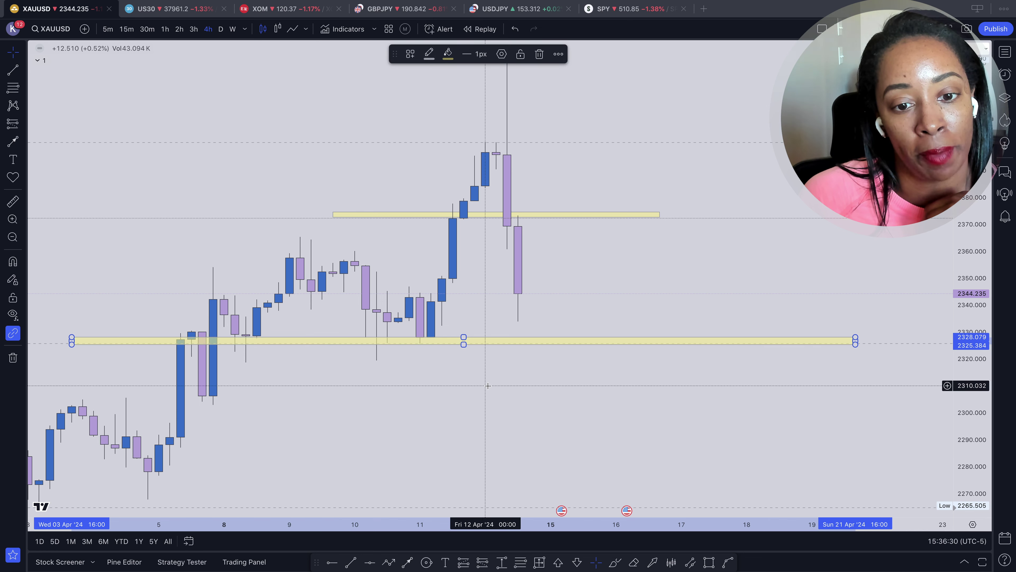
left_click_drag(465, 345, 463, 342)
left_click(455, 393)
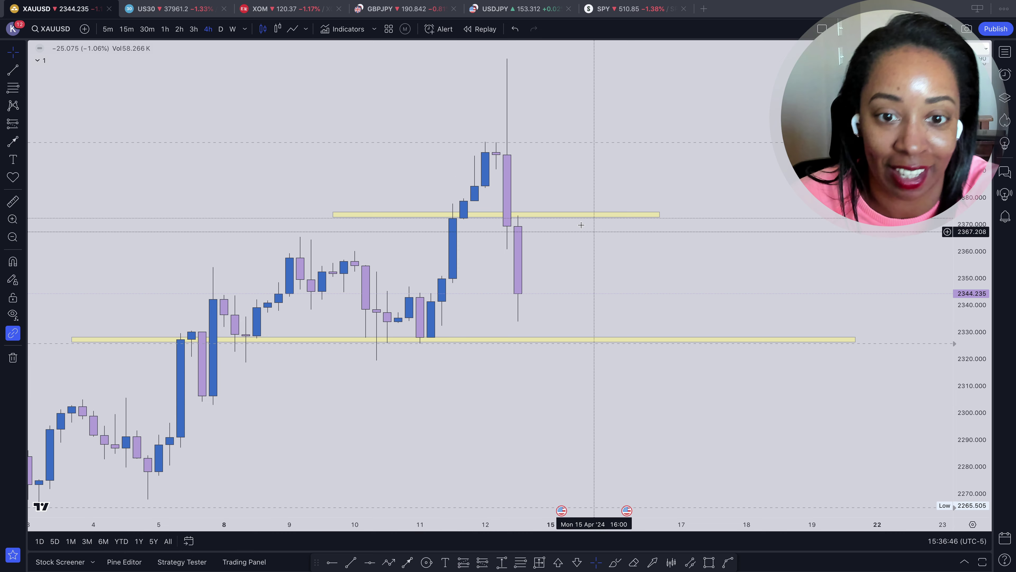
Step: Move the upper zone up to the highest 4-hour candle bodies just below 2400, spanning 11 to 18 April
left_click(443, 220)
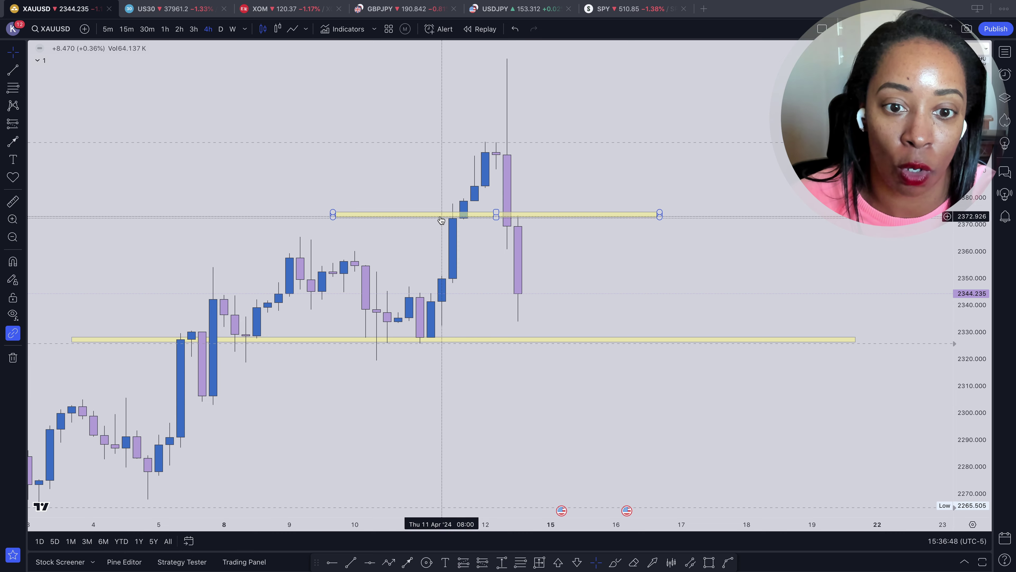
left_click_drag(441, 219, 551, 152)
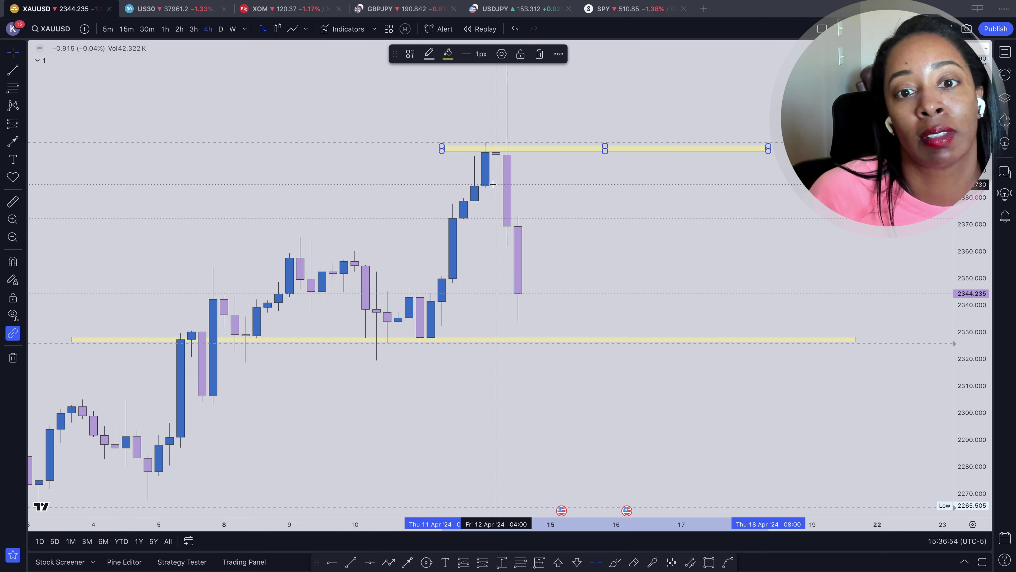
left_click_drag(579, 195, 509, 250)
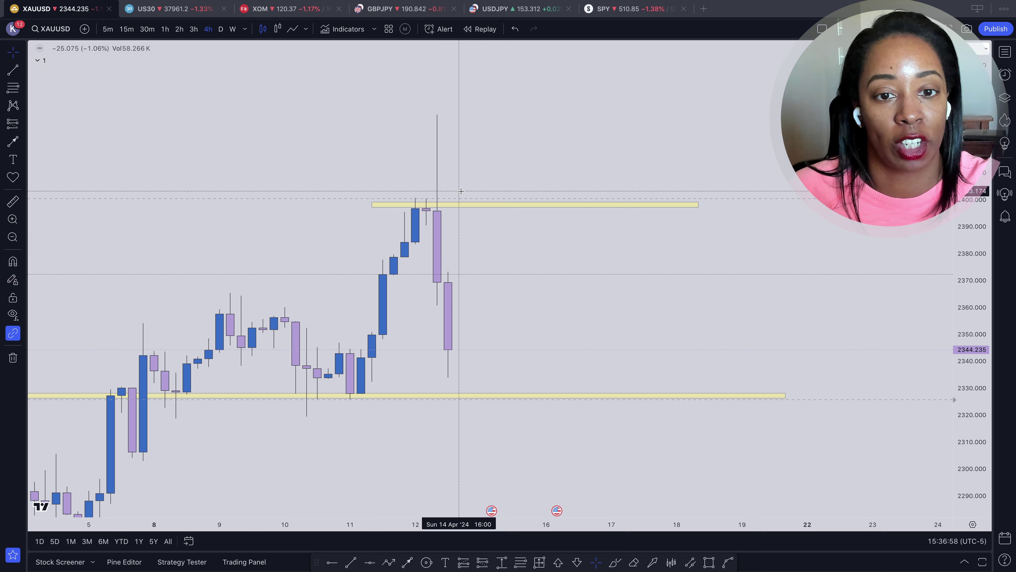
Step: Switch to the 3-hour timeframe and move the upper zone to the top of the tall 12 April candle bodies, ending 19 April
left_click(194, 29)
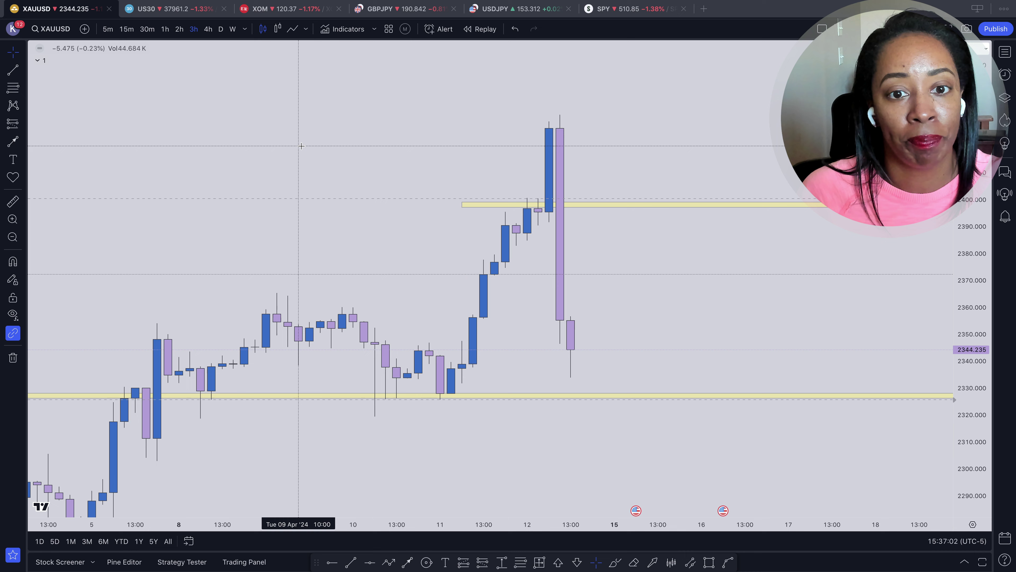
scroll(301, 146, "left", 3)
scroll(302, 145, "left", 5)
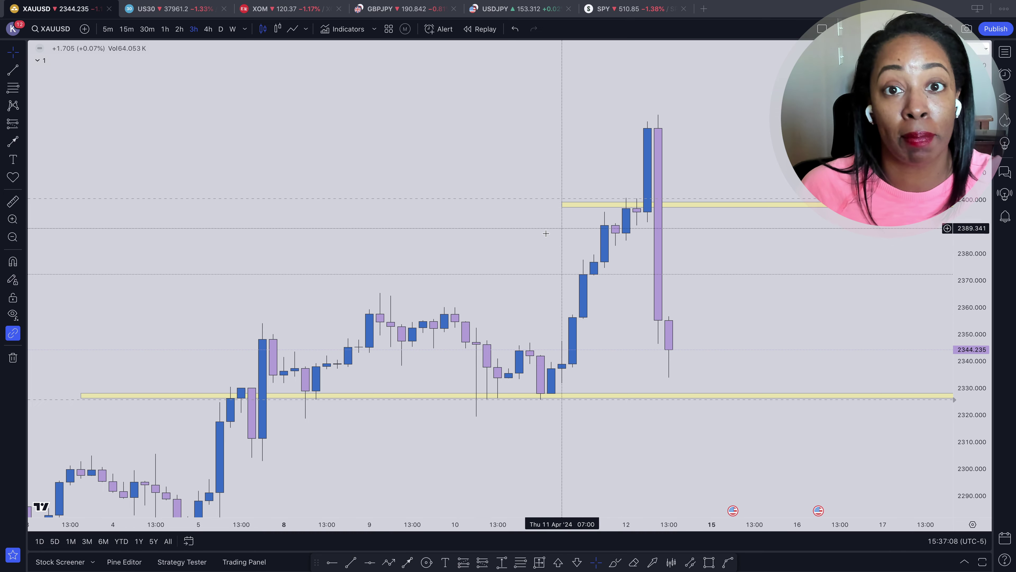
scroll(544, 231, "right", 7)
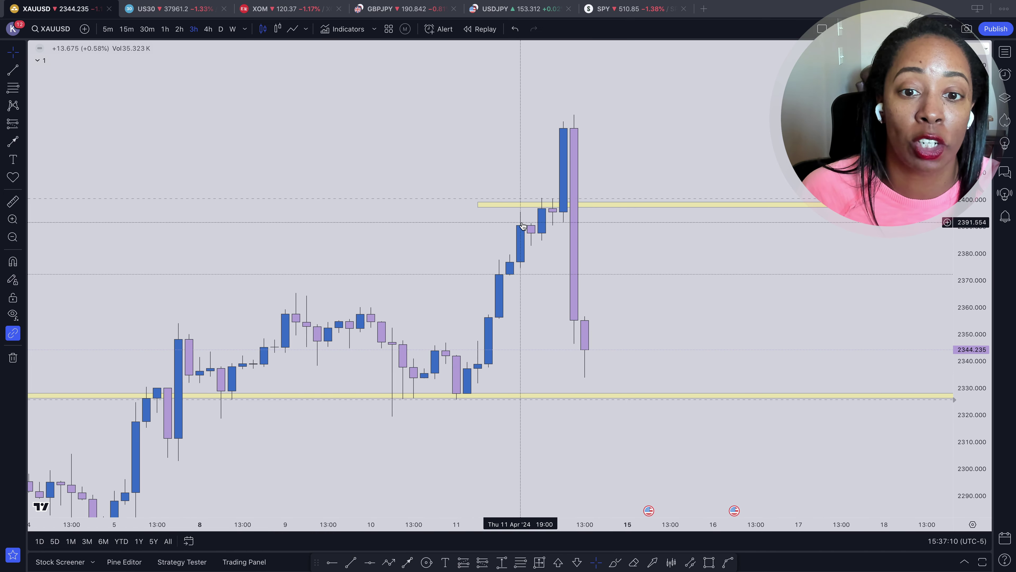
mouse_move(506, 209)
left_mouse_down()
mouse_move(554, 128)
mouse_move(584, 127)
left_mouse_up()
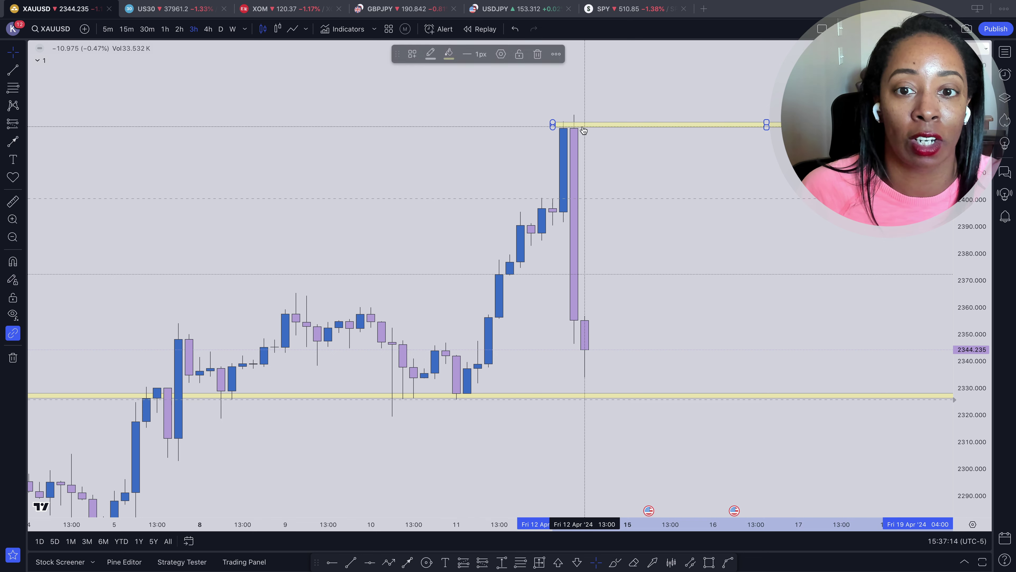
scroll(592, 171, "right", 8)
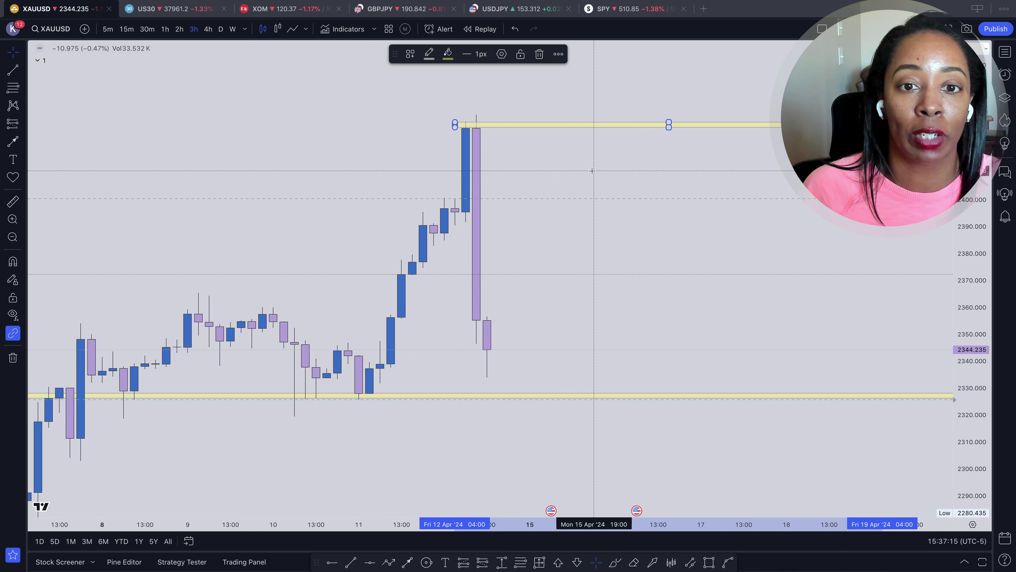
Step: Switch back to the 4-hour timeframe and draw a thin rectangle zone at about 2397–2399 from 11 to 19 April 2024
left_click(208, 32)
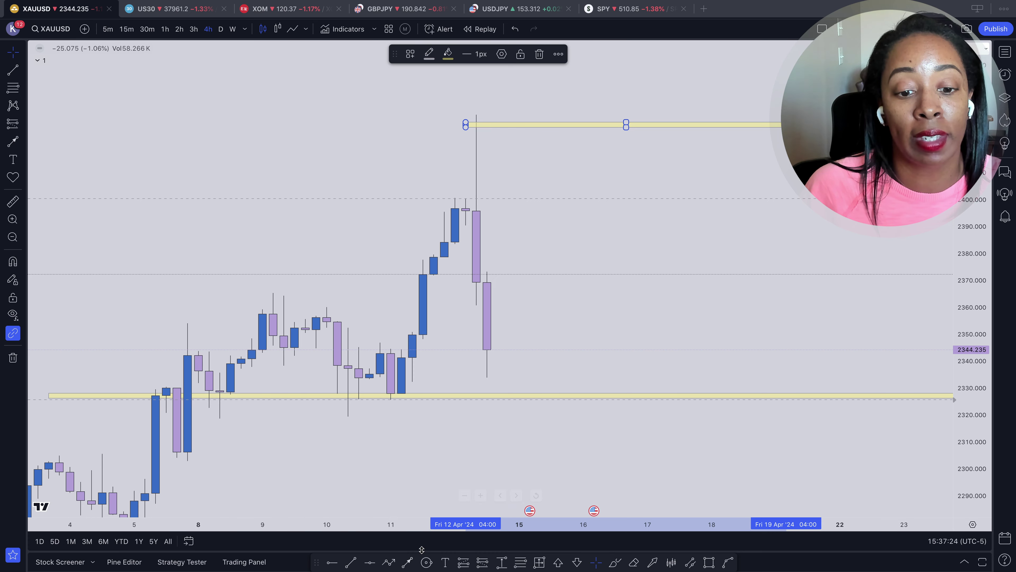
left_click(707, 562)
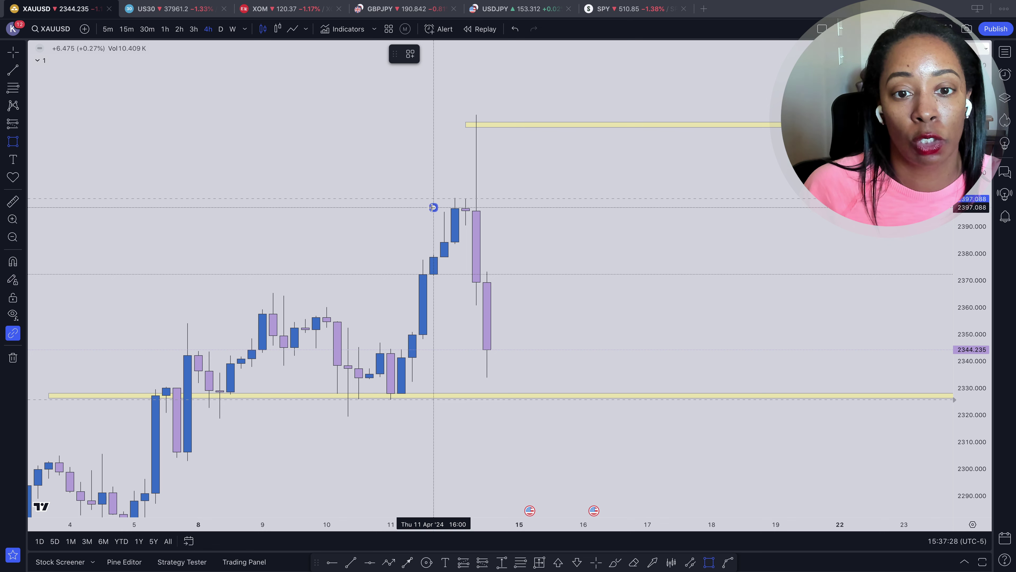
mouse_move(433, 207)
left_mouse_down()
mouse_move(521, 190)
mouse_move(649, 209)
mouse_move(797, 203)
left_mouse_up()
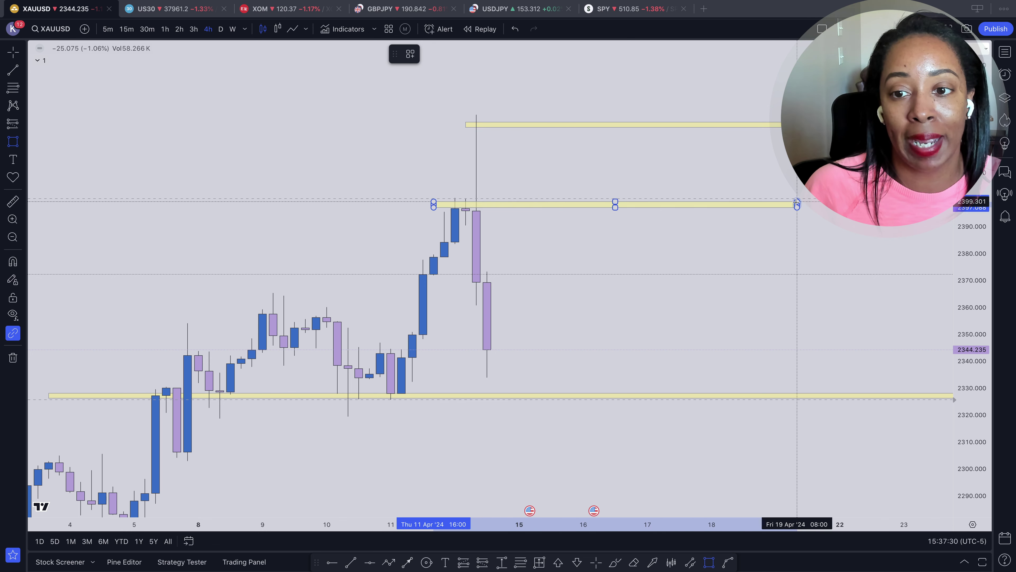
left_click(756, 244)
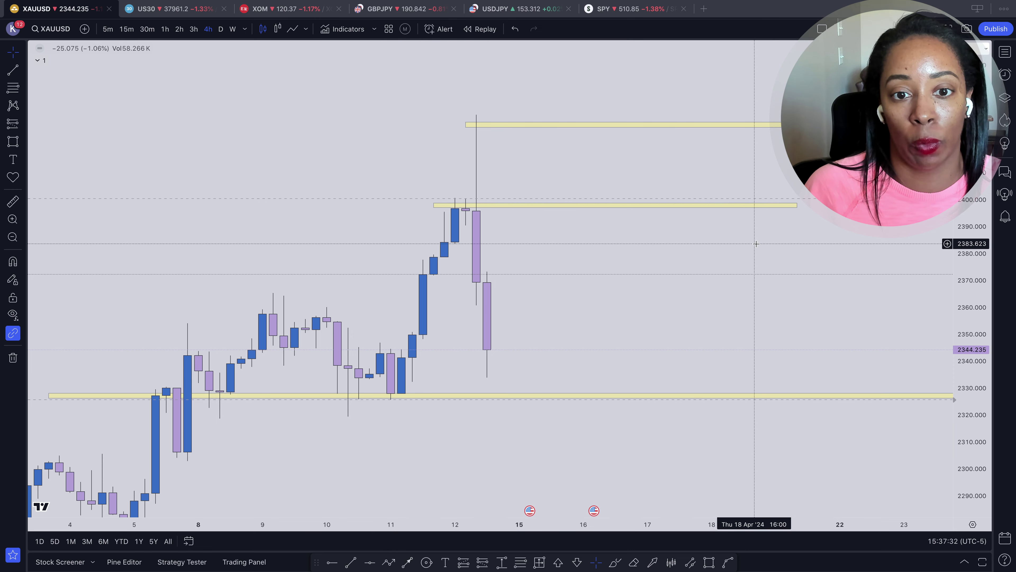
left_click_drag(756, 243, 646, 243)
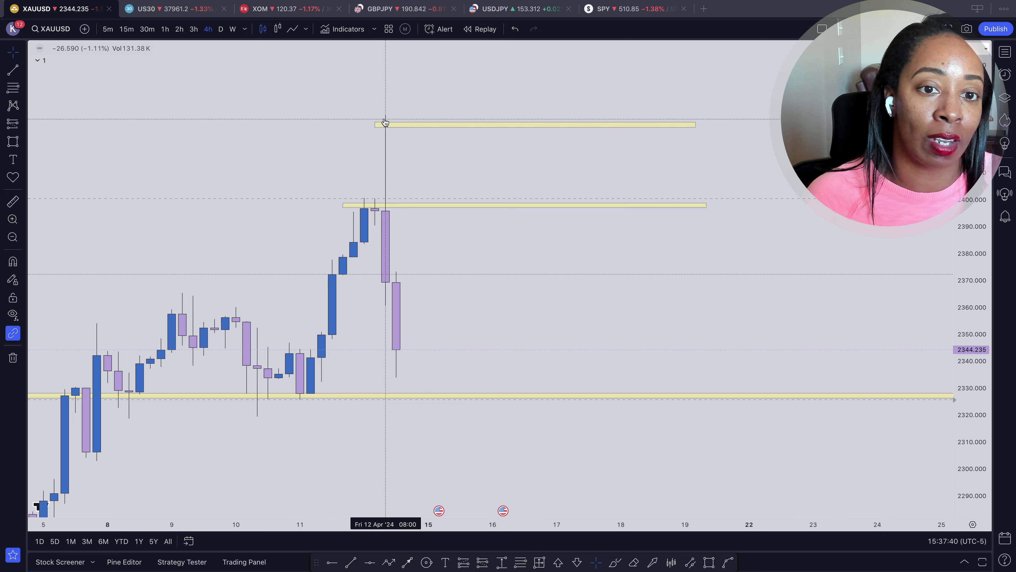
Step: Switch to the 3-hour timeframe and make the two upper zones thinner, keeping them against the candle bodies
left_click(194, 29)
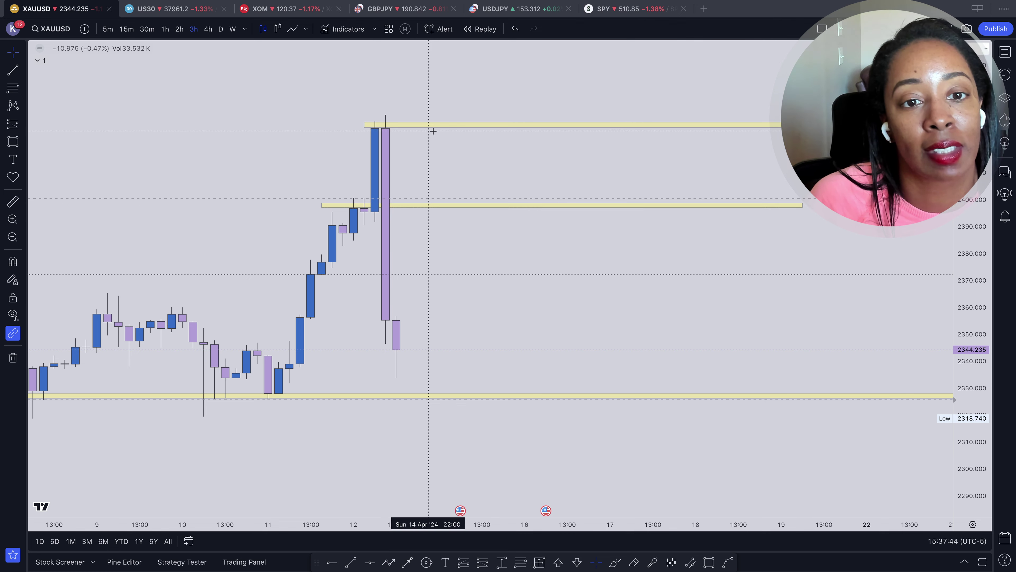
left_click_drag(363, 123, 364, 126)
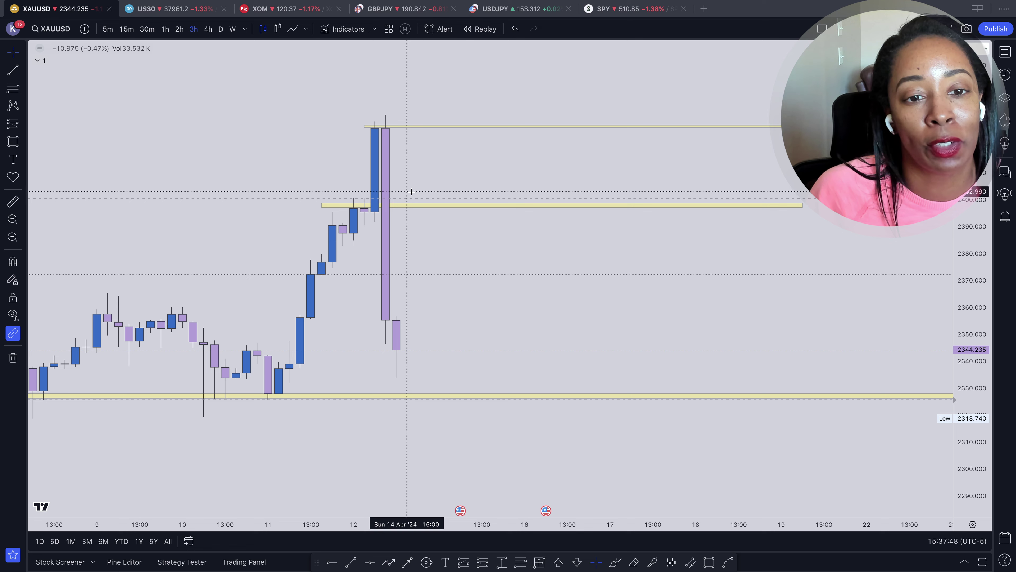
left_click_drag(322, 205, 322, 205)
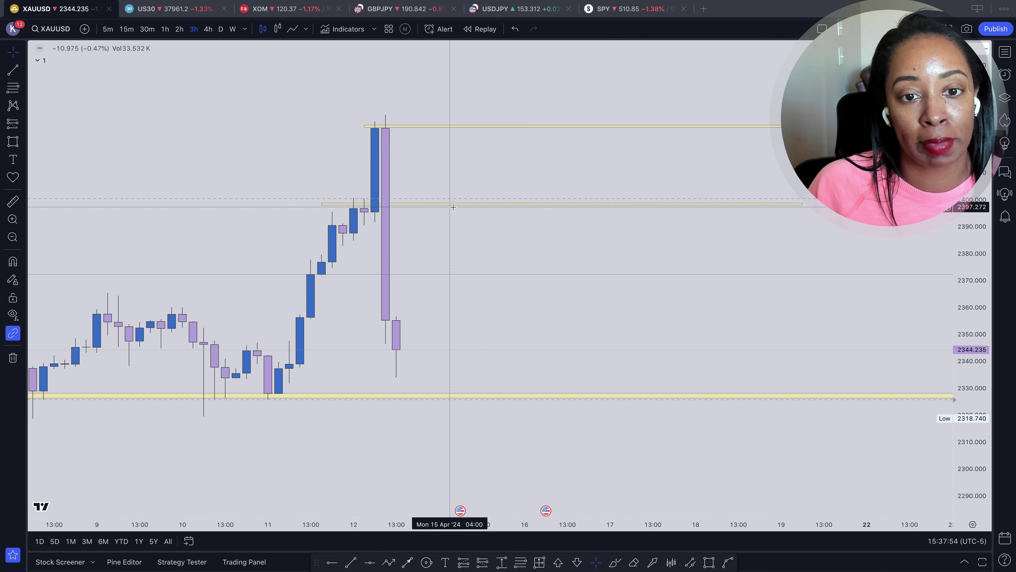
Step: Move the middle zone down to the base of the tall bullish 12 April candle, at about 2395
left_click_drag(454, 208, 455, 210)
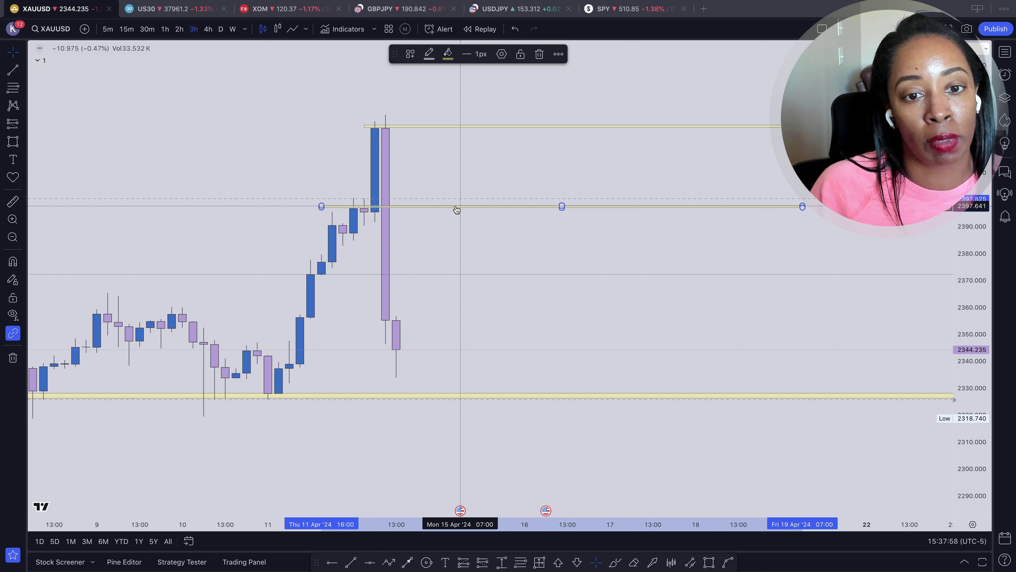
left_click_drag(456, 211, 456, 216)
left_click(448, 234)
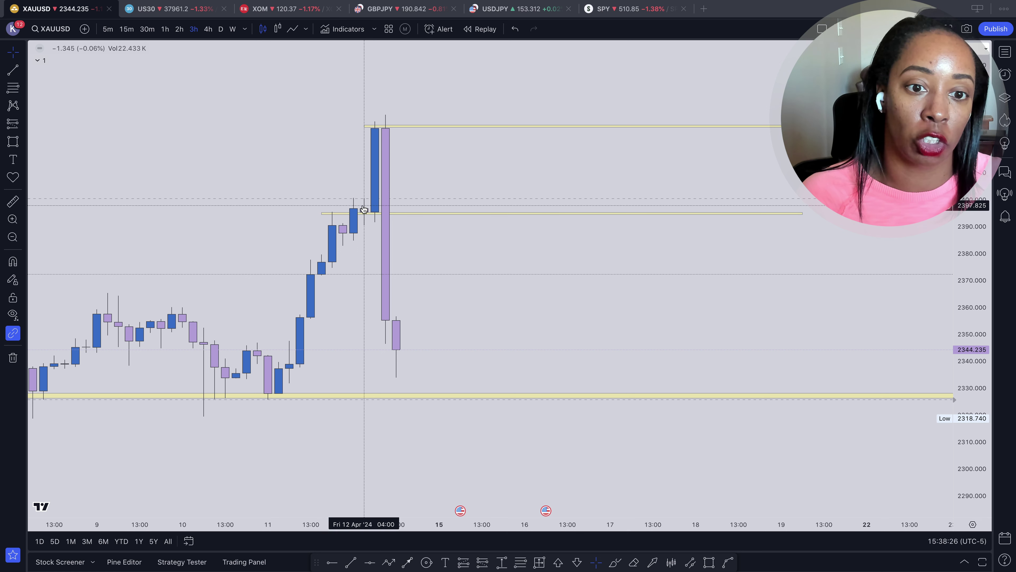
Step: Try the middle zone at about 2398 and return it to the base of the tall bullish 12 April candle
left_click(376, 218)
left_click_drag(376, 218, 375, 211)
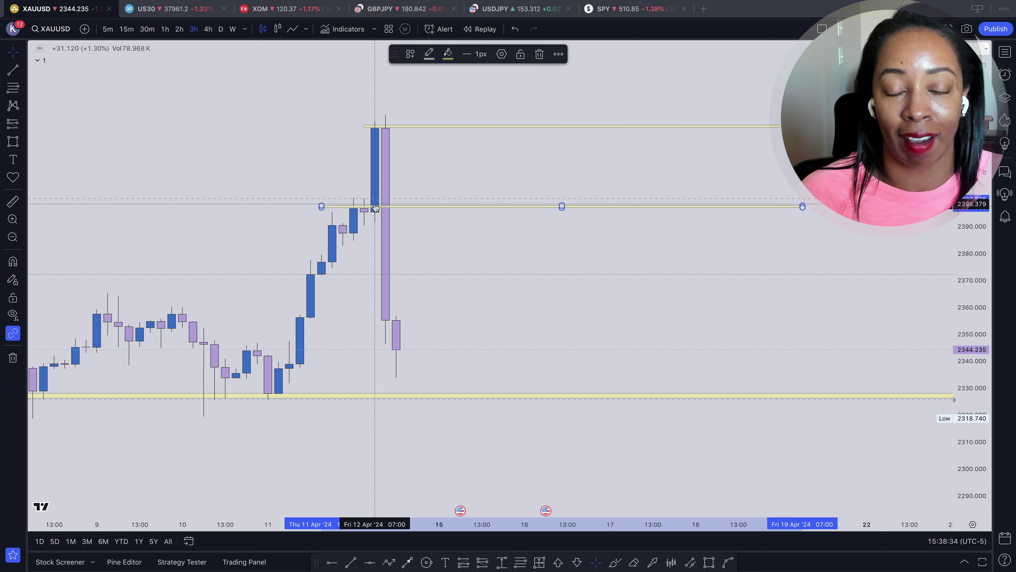
left_click_drag(368, 210, 368, 217)
left_click(376, 238)
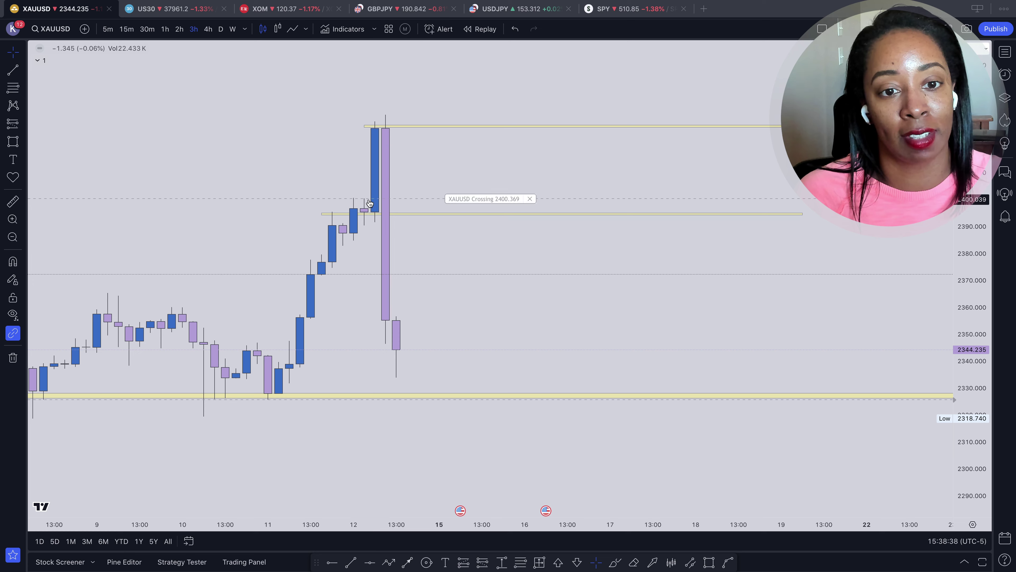
left_click(376, 214)
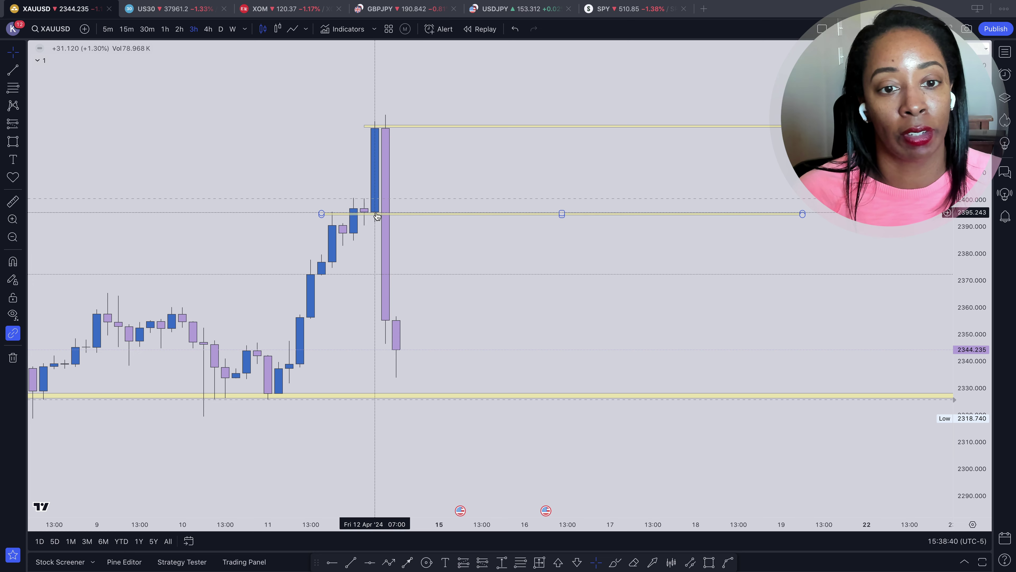
left_click(420, 261)
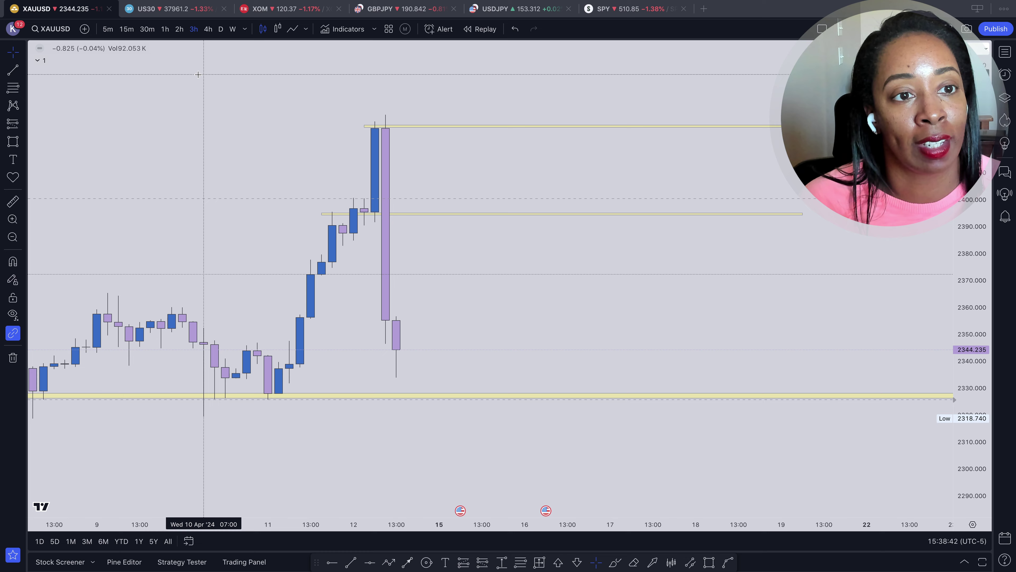
Step: Switch the chart to the 2-hour timeframe and bring the candles from early April 2024 into view
left_click(179, 28)
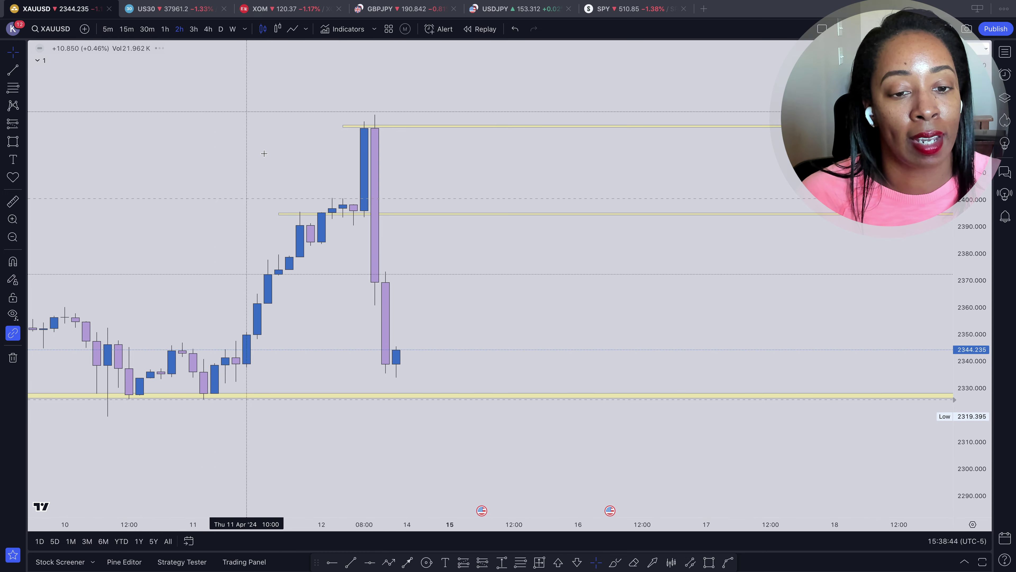
scroll(265, 225, "left", 10)
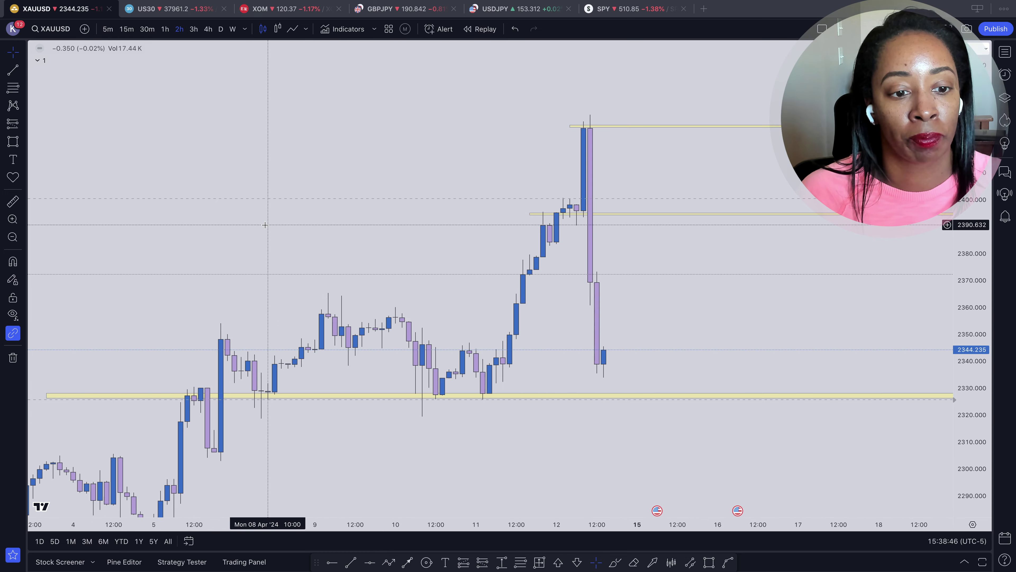
scroll(265, 224, "left", 10)
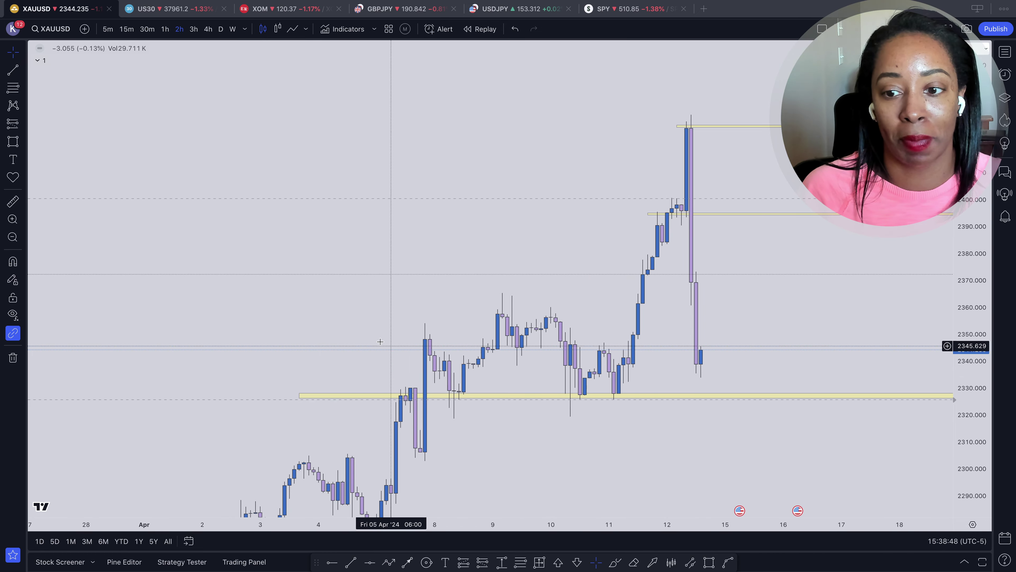
Step: Nudge the middle zone up slightly to about 2395, at the base of the tall bullish 12 April candle
left_click_drag(317, 272, 234, 168)
left_click_drag(386, 333, 267, 443)
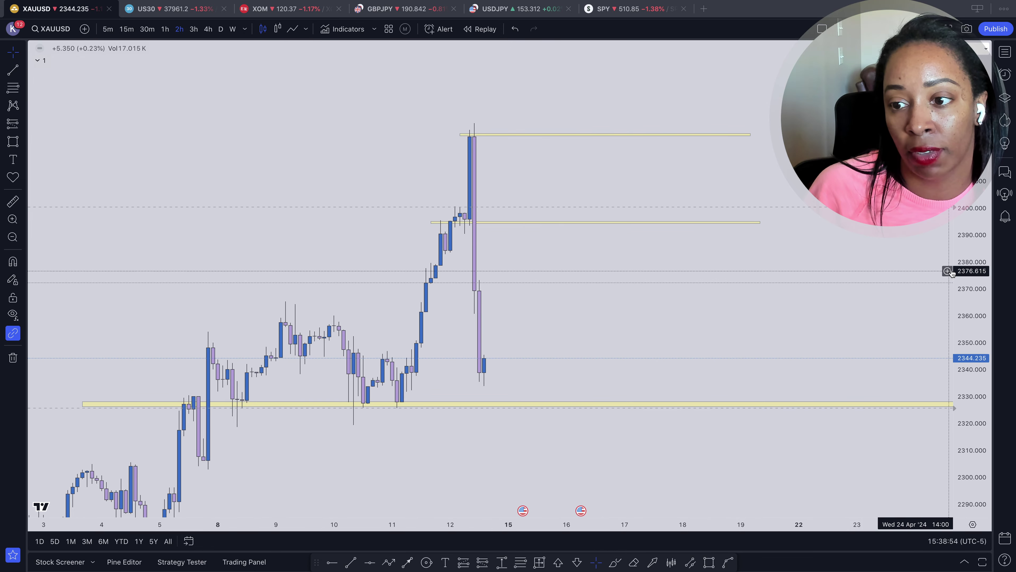
left_click_drag(971, 268, 972, 495)
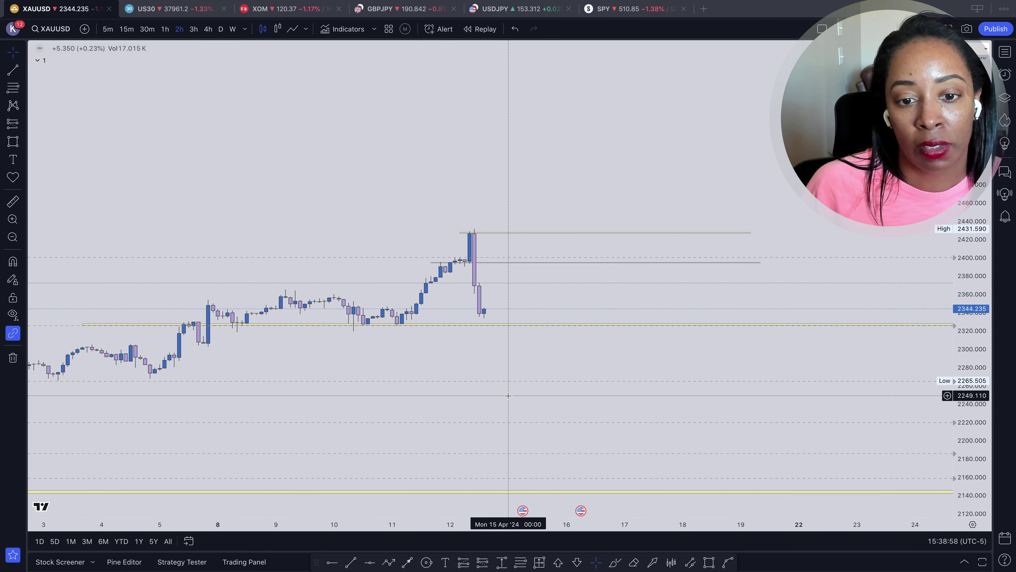
left_click(12, 219)
left_click_drag(347, 173, 576, 414)
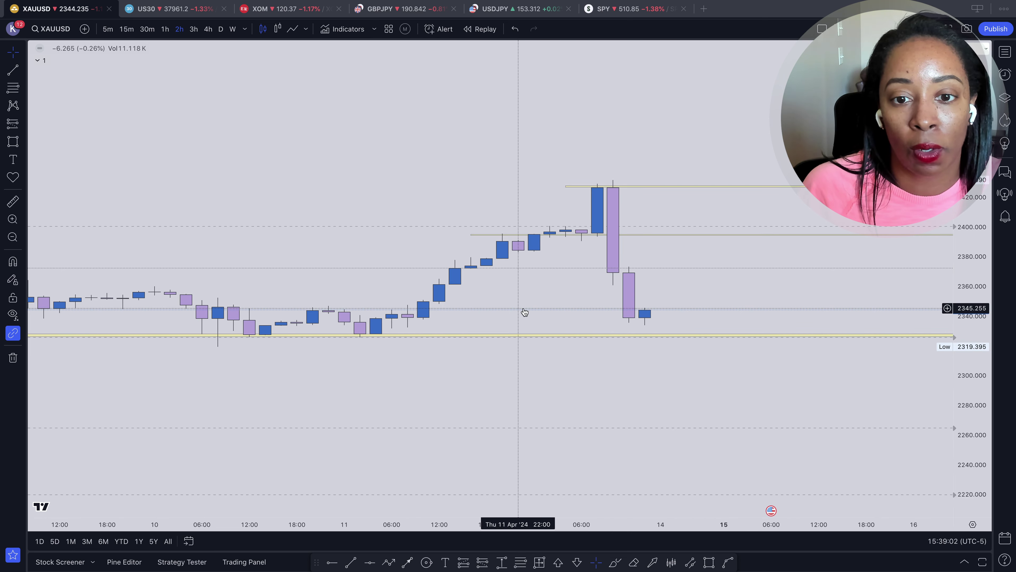
scroll(503, 360, "up", 2)
left_click_drag(608, 397, 391, 397)
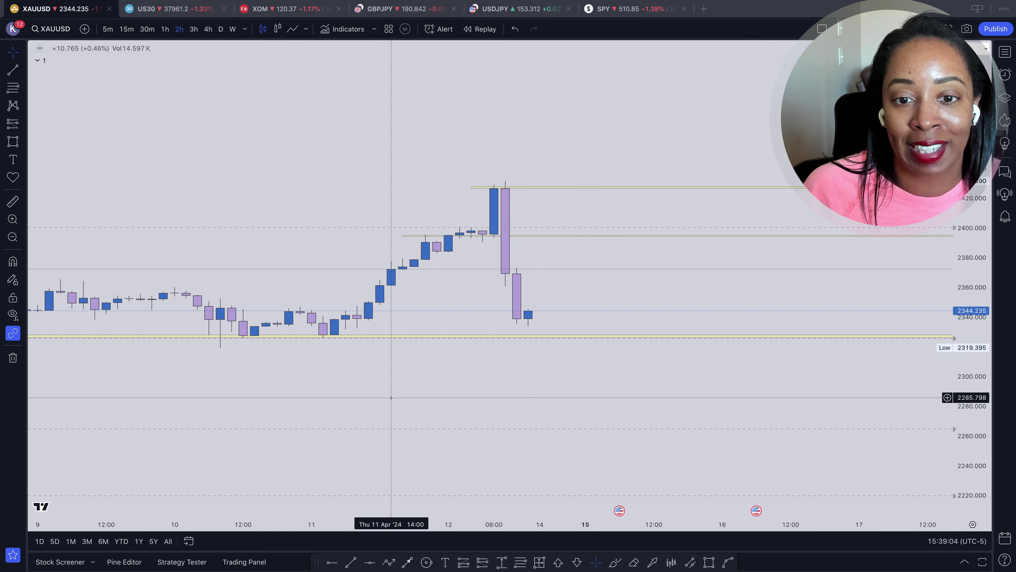
left_click_drag(988, 249, 989, 190)
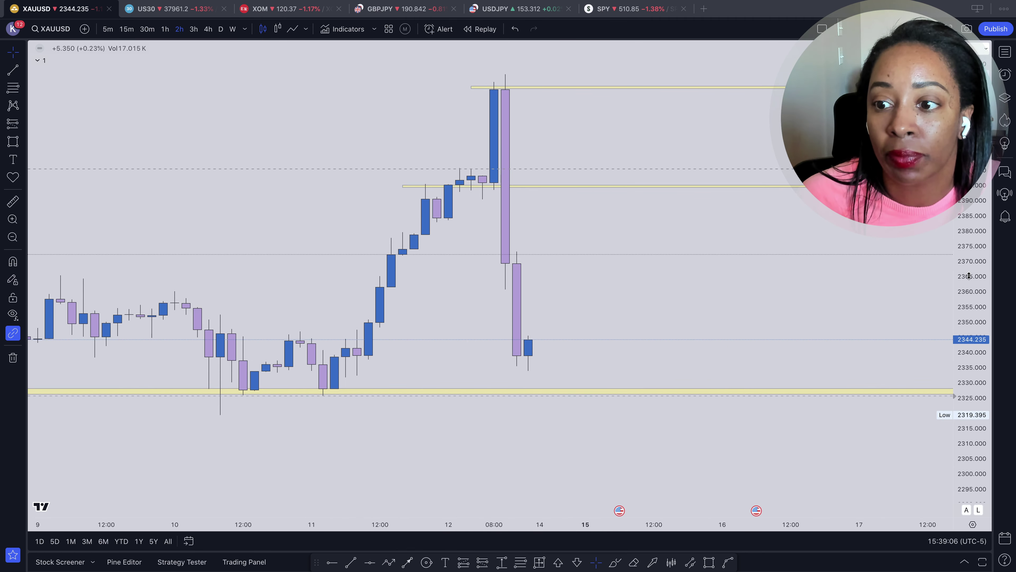
left_click_drag(968, 277, 968, 241)
left_click_drag(732, 193, 660, 227)
left_click(519, 193)
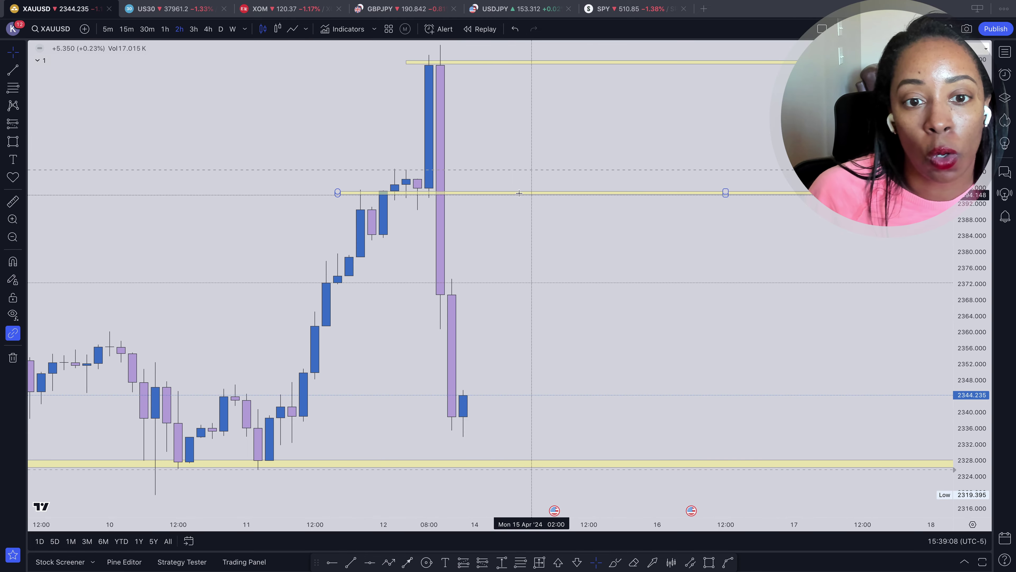
left_click_drag(422, 195, 416, 176)
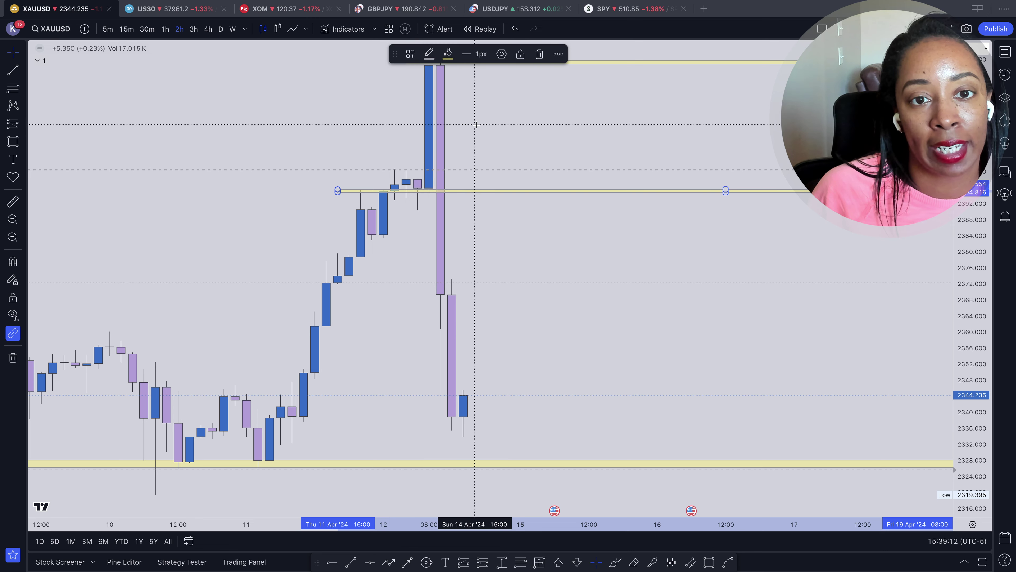
left_click_drag(475, 132, 470, 141)
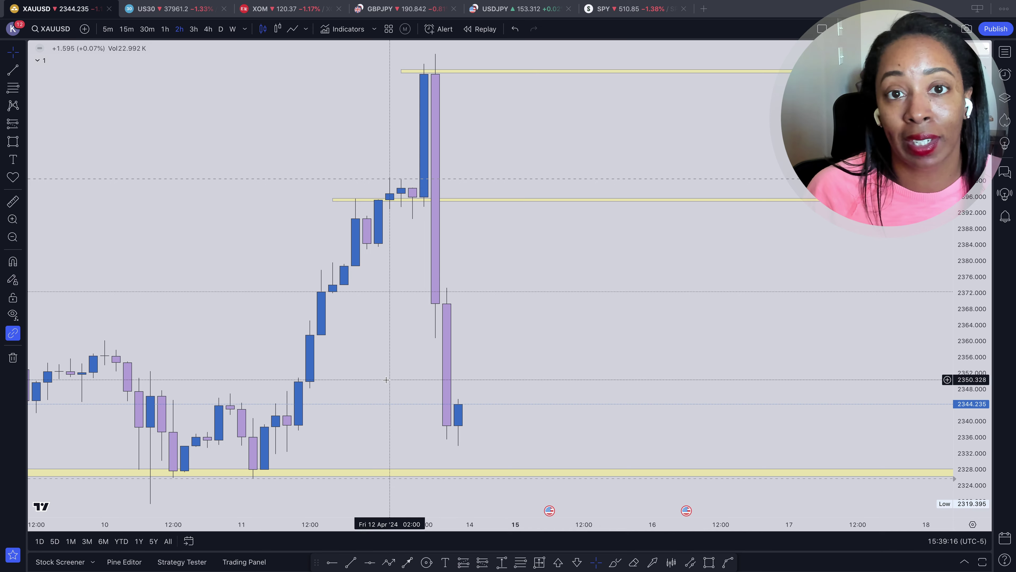
Step: Shift the lower zone down slightly to span about 2325.8 to 2327.6, against the candle-body lows of 10 and 11 April
left_click_drag(386, 379, 601, 336)
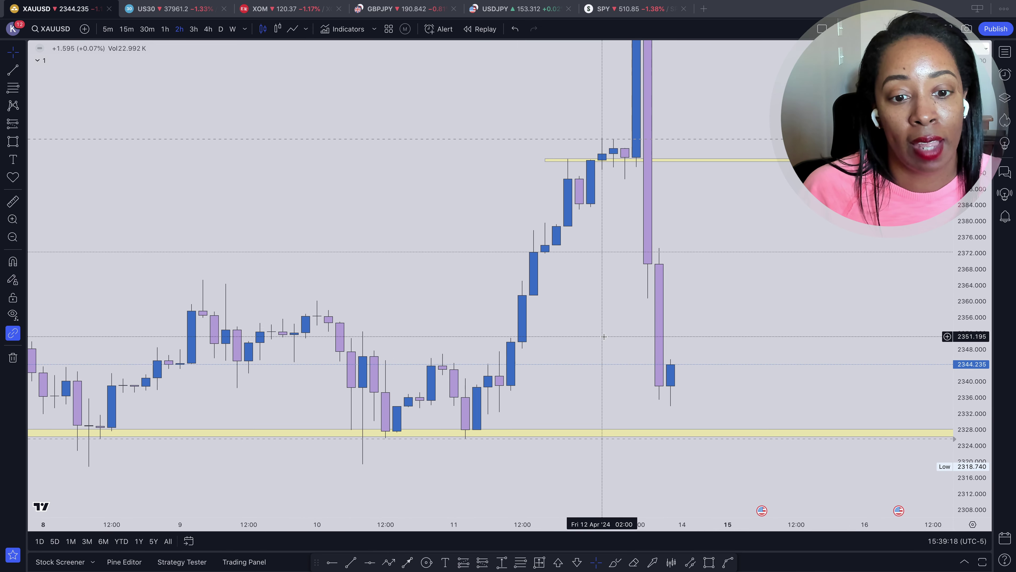
mouse_move(435, 439)
left_mouse_down()
mouse_move(465, 432)
mouse_move(247, 435)
left_mouse_up()
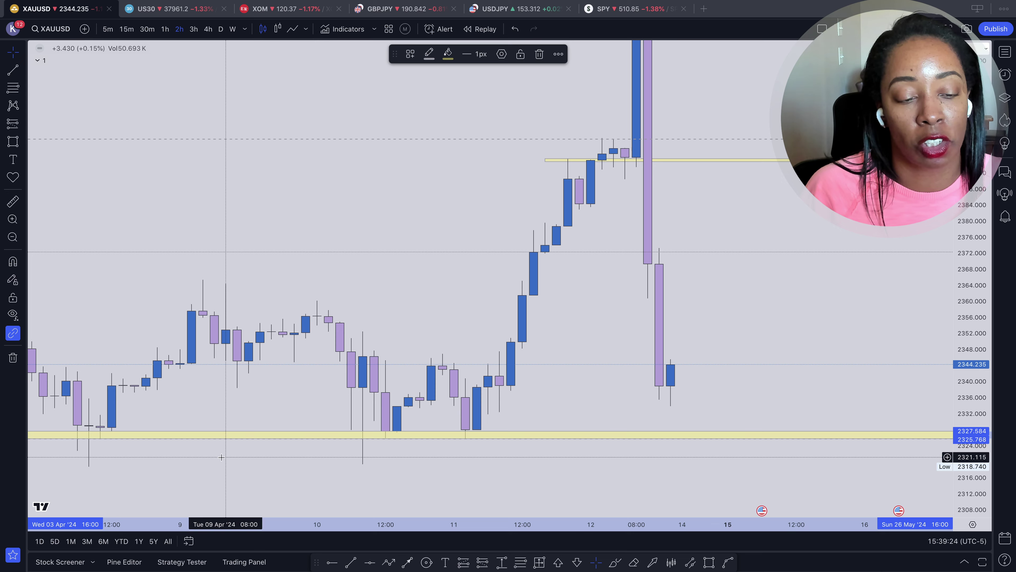
scroll(240, 444, "left", 10)
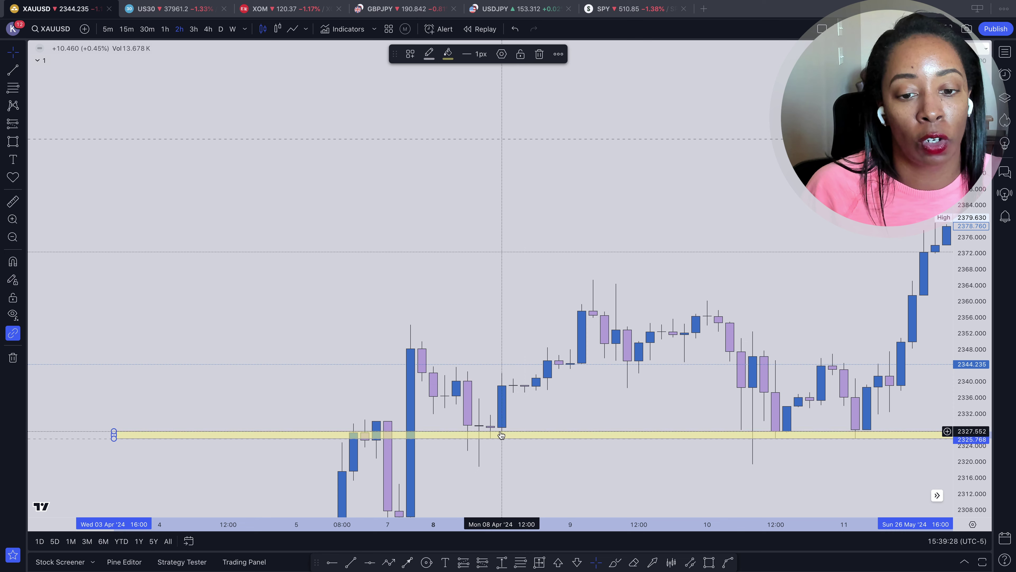
scroll(617, 426, "right", 5)
scroll(617, 424, "right", 3)
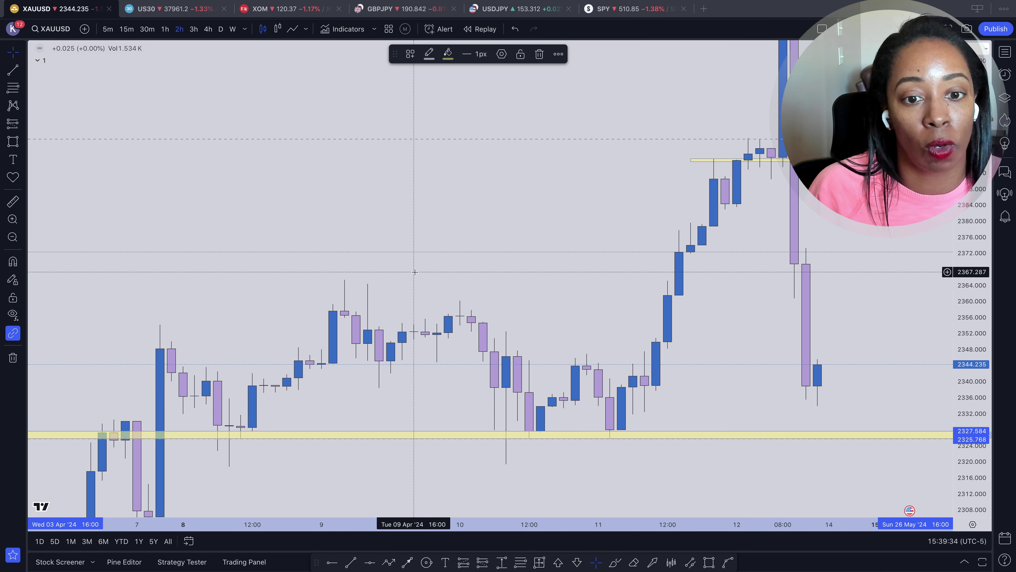
Step: Narrow the lowest zone, which starts in early March 2024, to a thin band at about 2147 along the 18 March lows
scroll(414, 272, "down", 10)
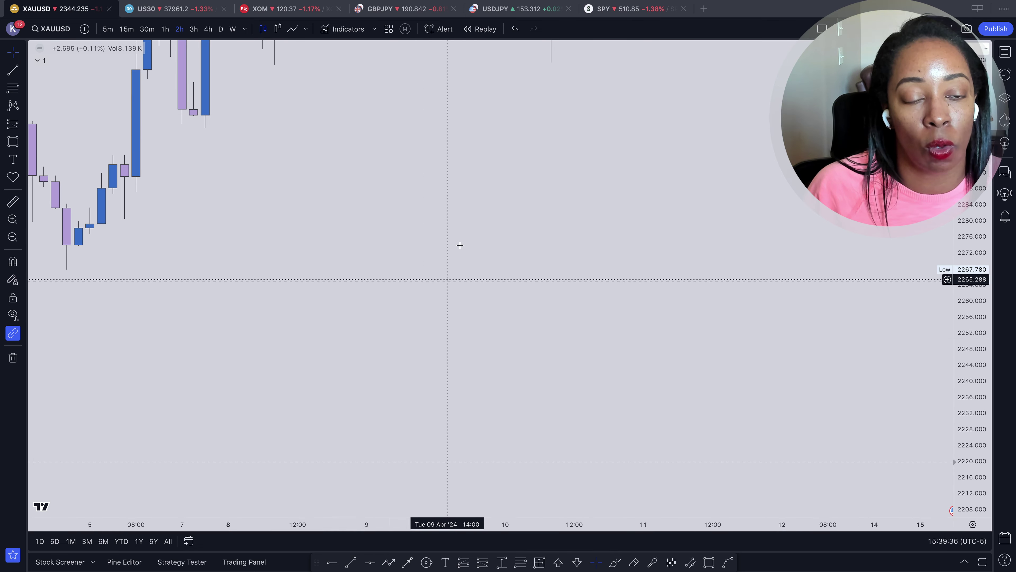
scroll(460, 245, "down", 10)
scroll(460, 245, "left", 5)
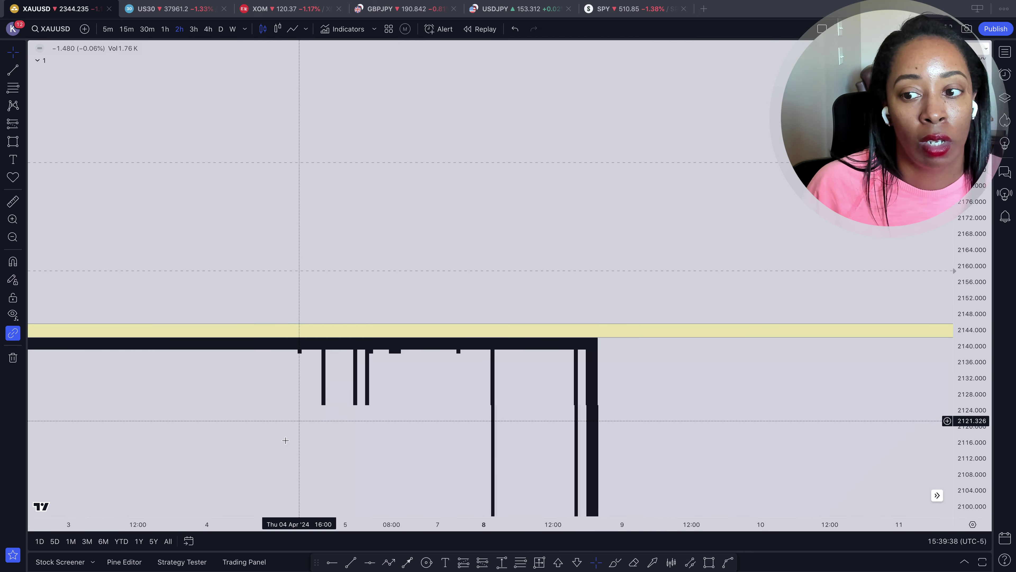
scroll(406, 524, "down", 5)
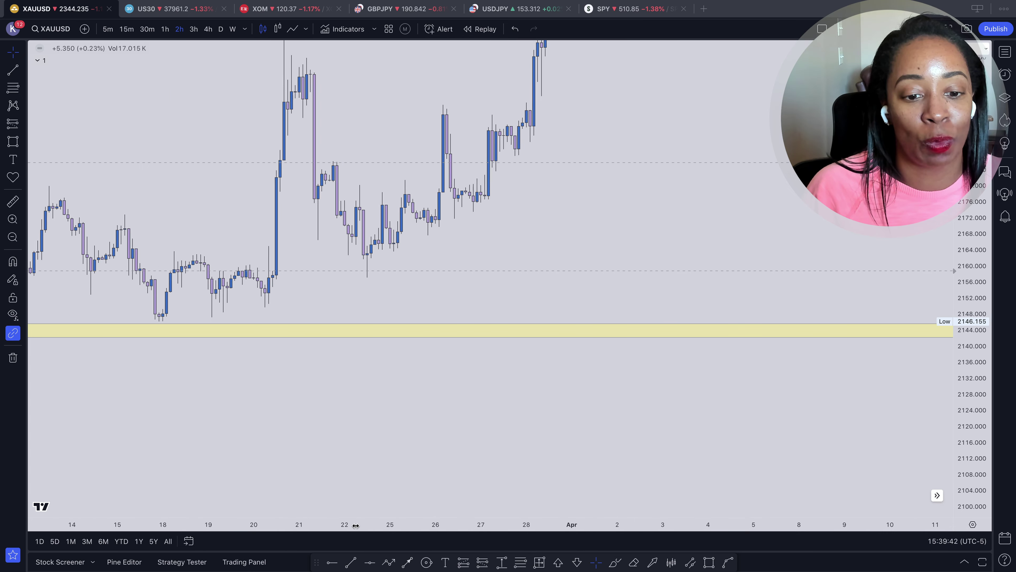
scroll(355, 526, "down", 3)
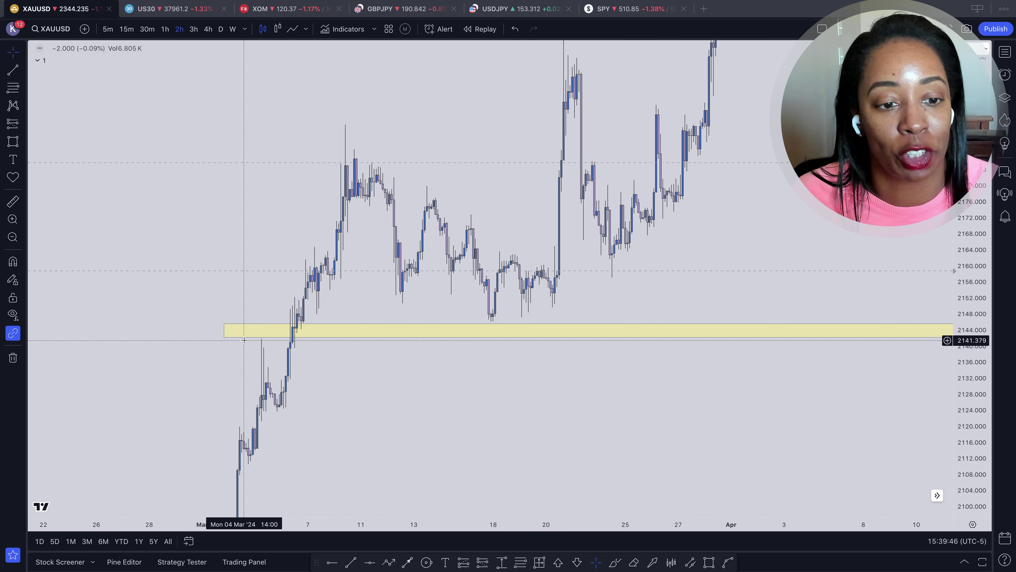
left_click(224, 324)
mouse_move(224, 324)
left_mouse_down()
mouse_move(224, 334)
mouse_move(236, 319)
left_mouse_up()
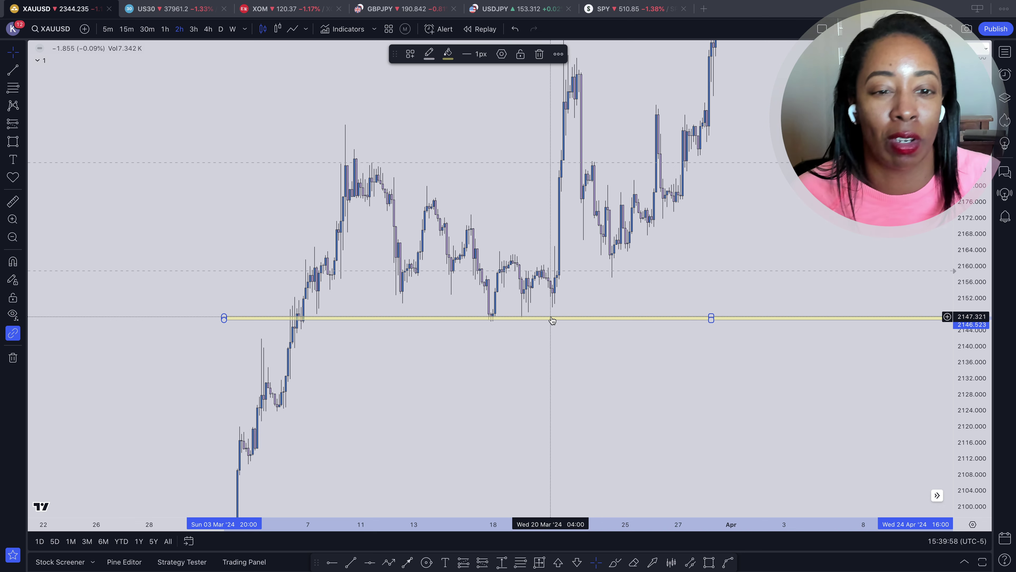
left_click(426, 353)
Step: Return to the latest April candles and switch the chart to the 1-hour timeframe
scroll(426, 354, "right", 10)
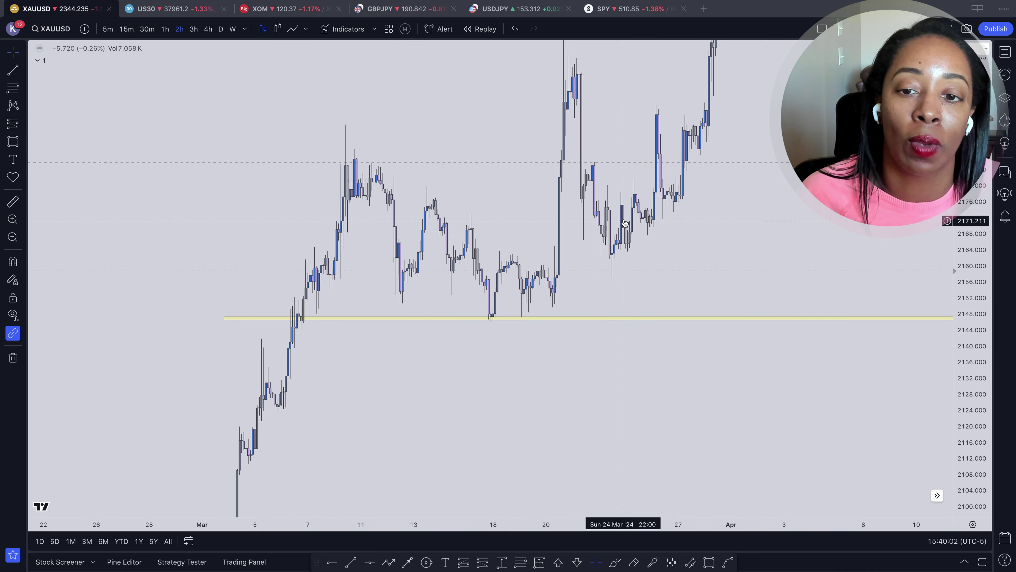
scroll(564, 246, "right", 10)
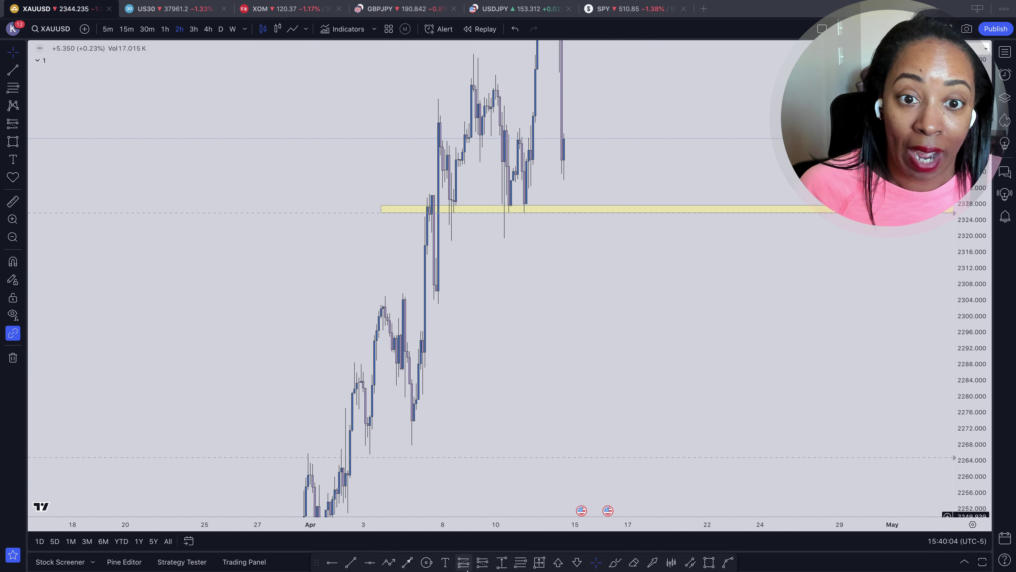
scroll(505, 352, "left", 3)
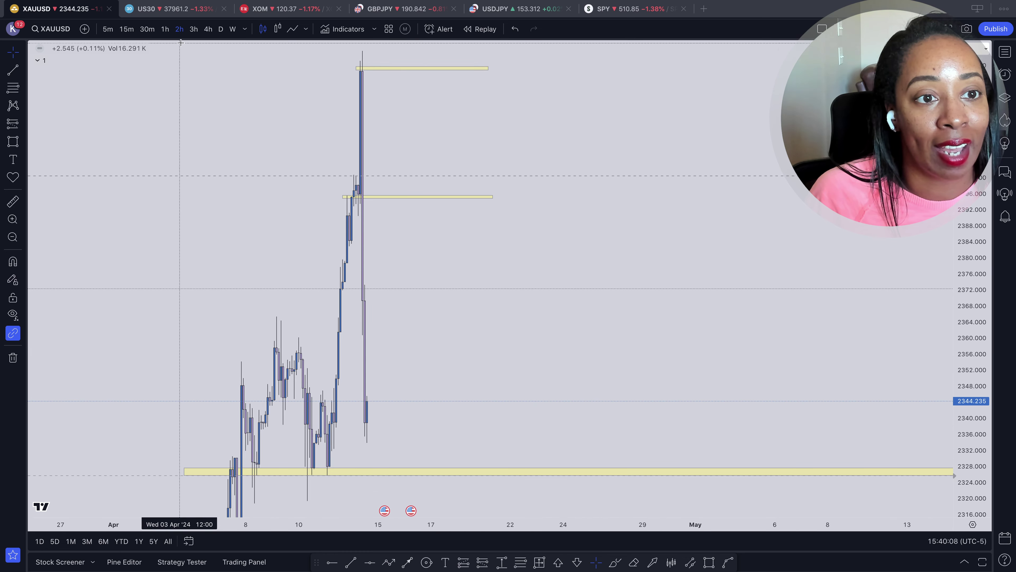
left_click(165, 29)
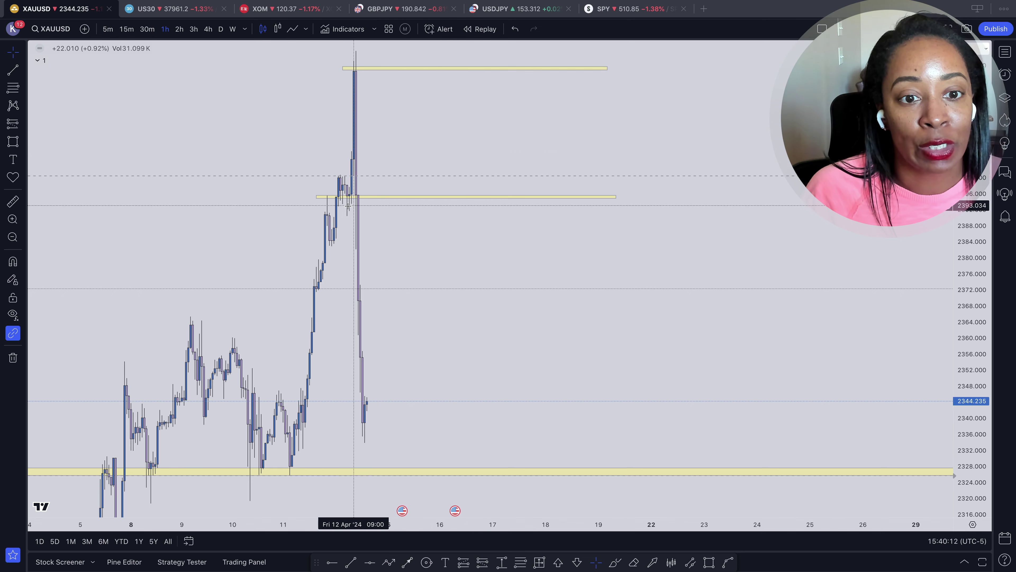
Step: Draw a thin rectangle zone at about 2364 from the 9 April high, extending it to 18 April
left_click(366, 170)
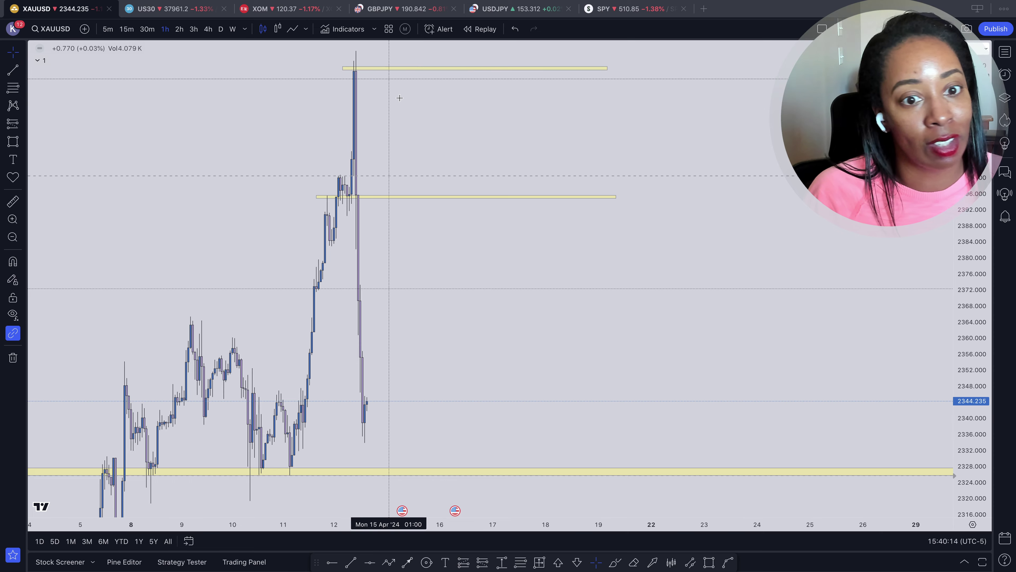
left_click_drag(466, 368, 497, 307)
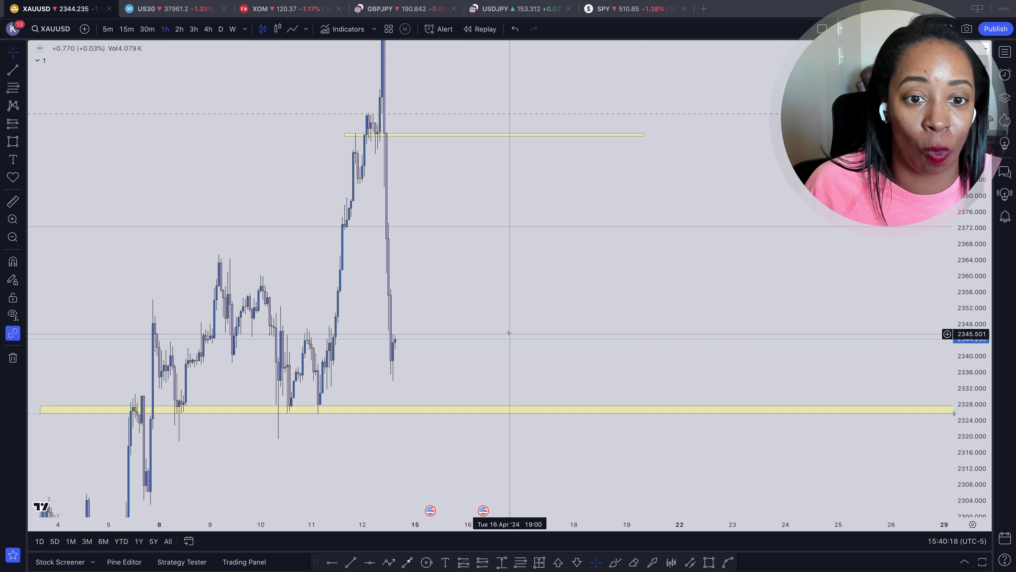
left_click_drag(509, 333, 604, 313)
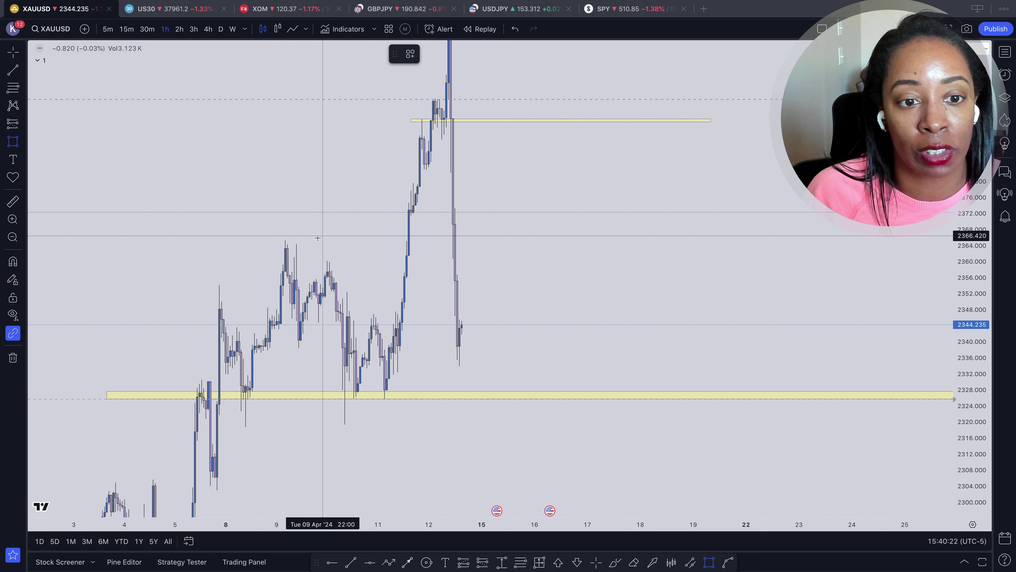
left_click_drag(279, 249, 550, 246)
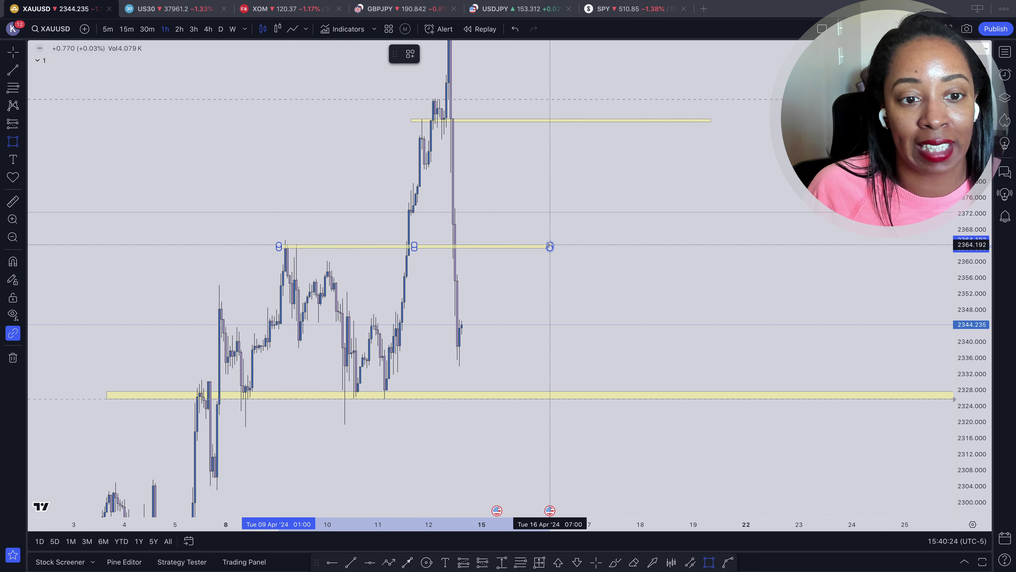
left_click_drag(612, 247, 682, 246)
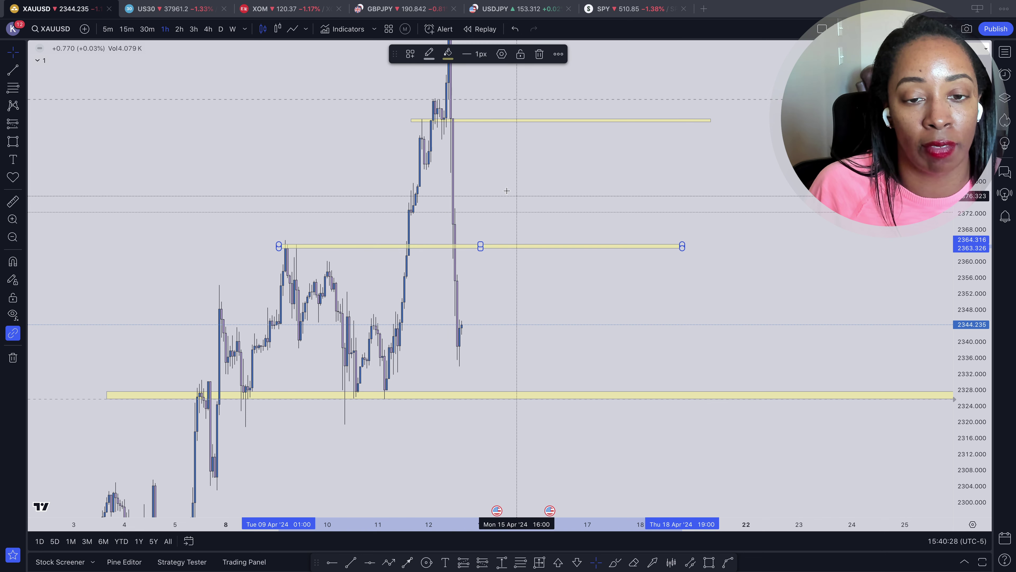
left_click(447, 152)
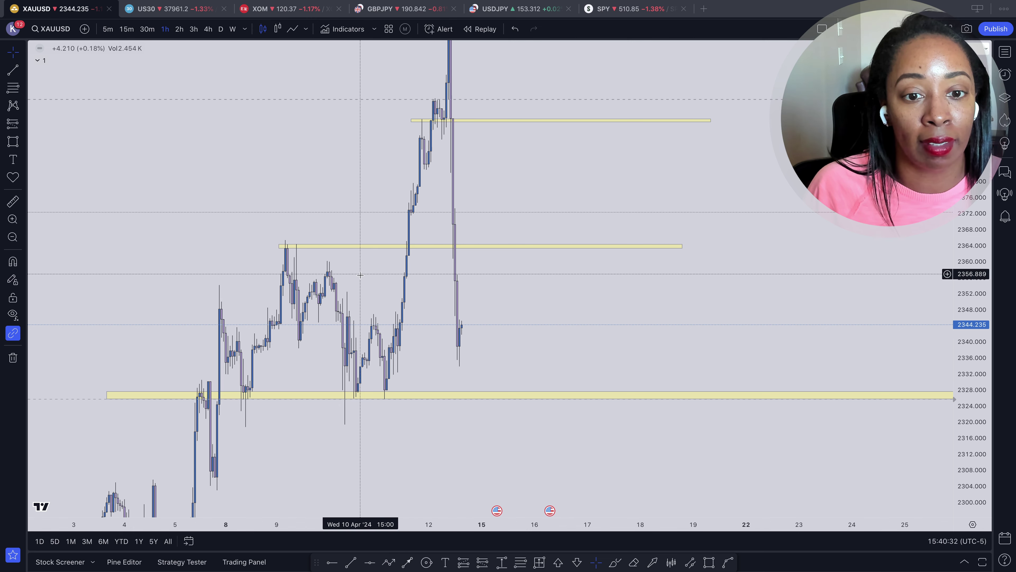
Step: Examine how the 1-hour candles from 8 to 12 April react around the zone at about 2364 and its neighbouring zones
left_click_drag(384, 241, 390, 201)
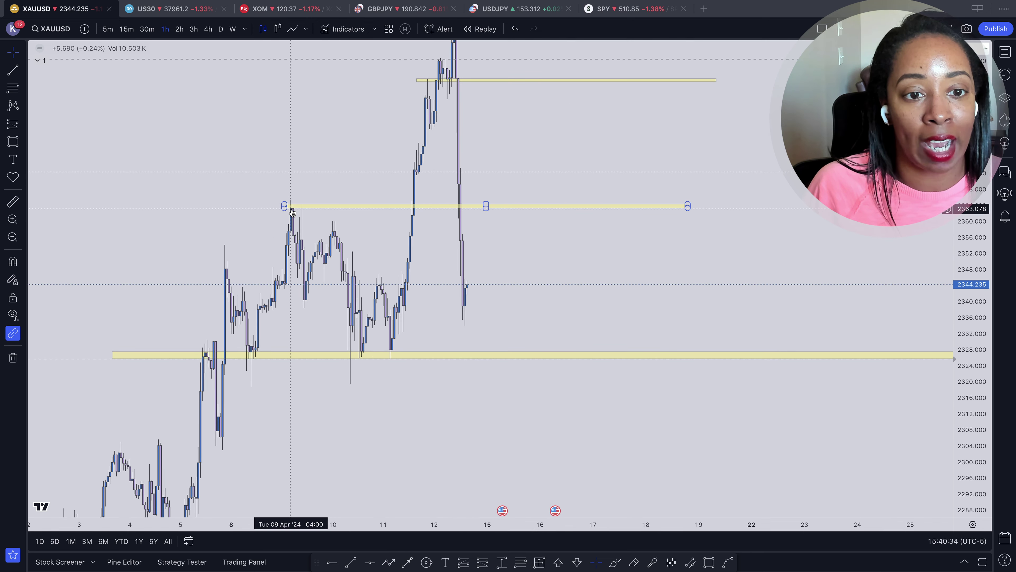
mouse_move(4, 188)
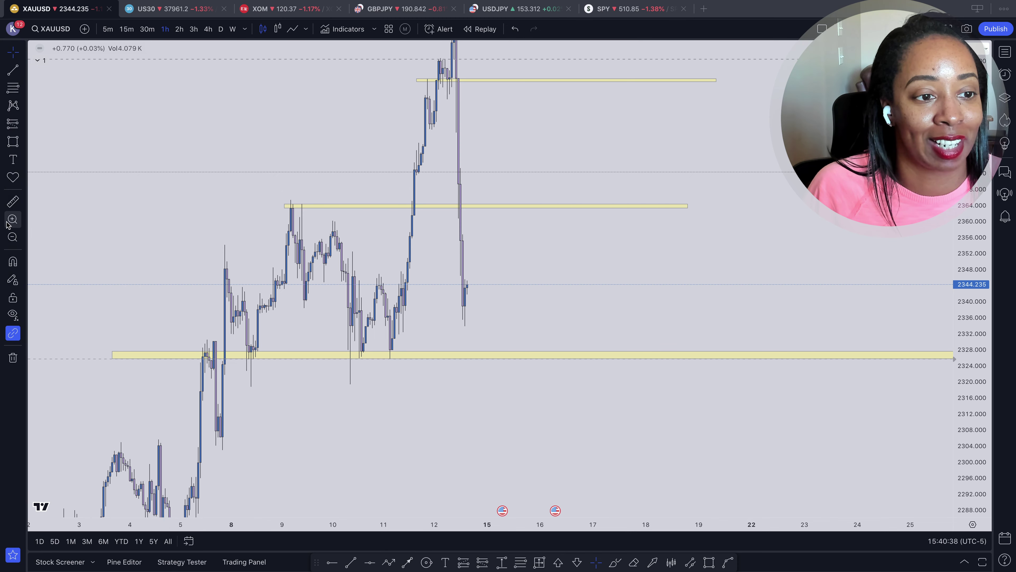
left_click(12, 219)
left_click_drag(243, 169, 381, 313)
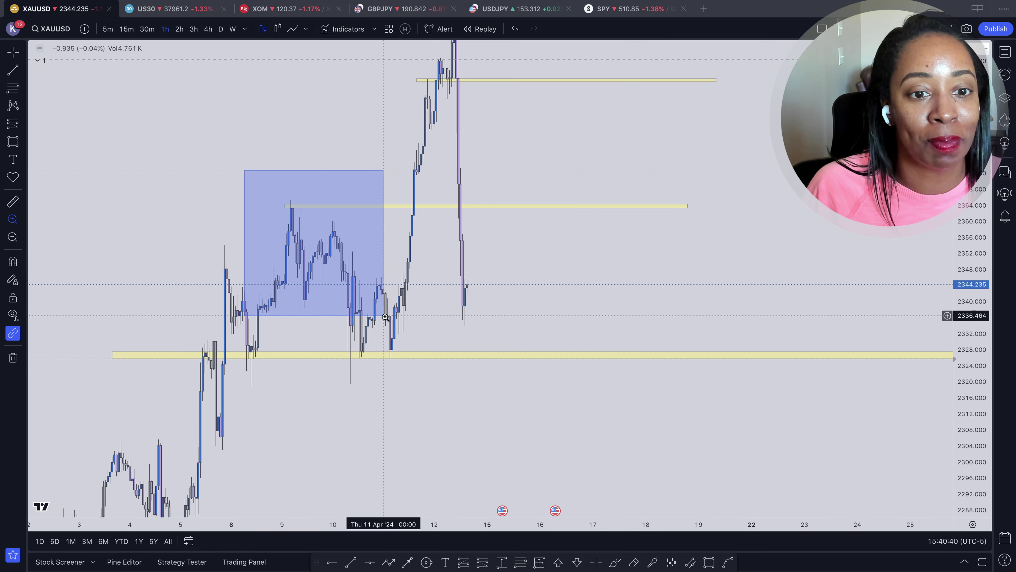
scroll(480, 293, "right", 5)
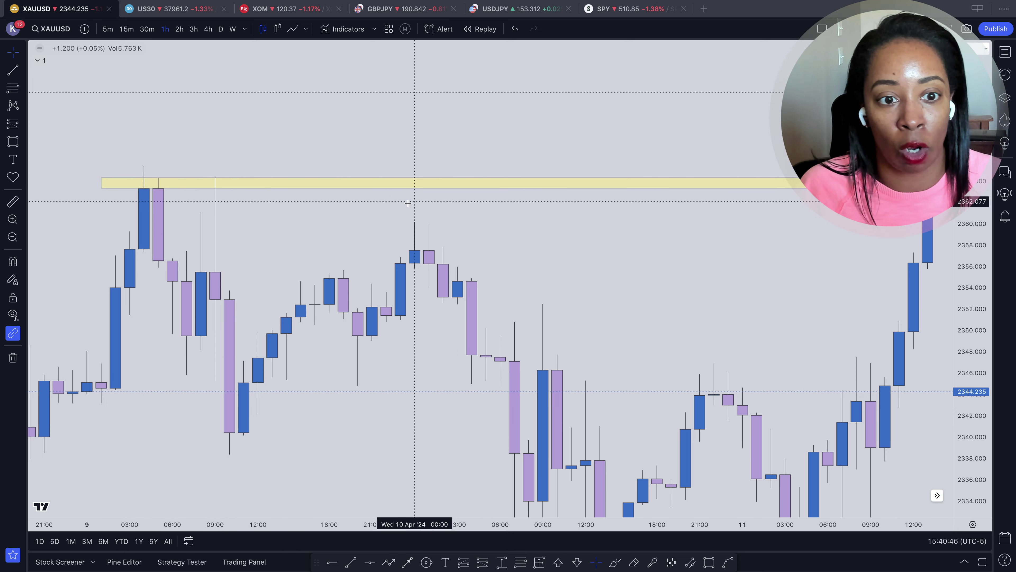
right_click(290, 132)
left_click(315, 135)
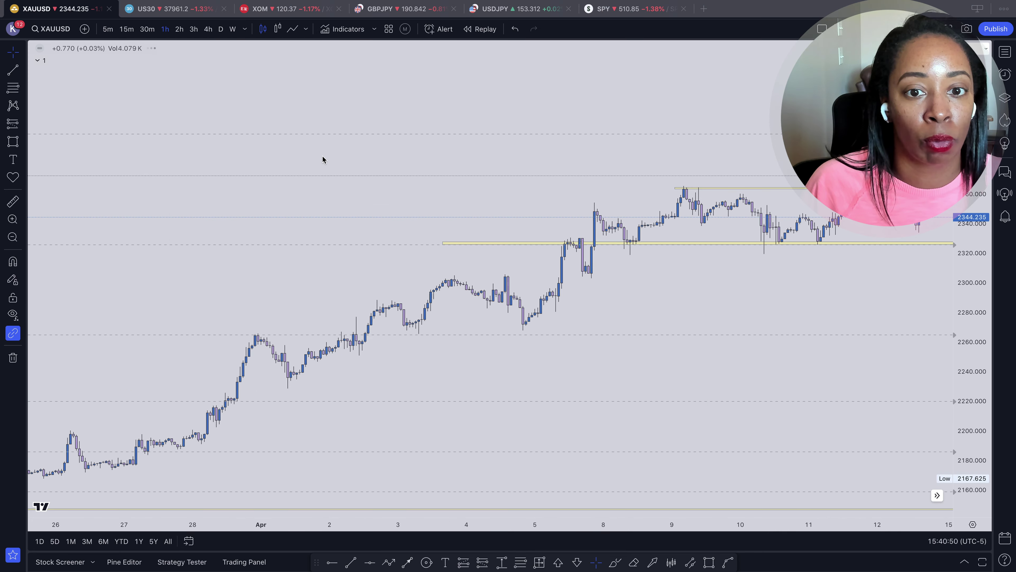
scroll(322, 159, "right", 10)
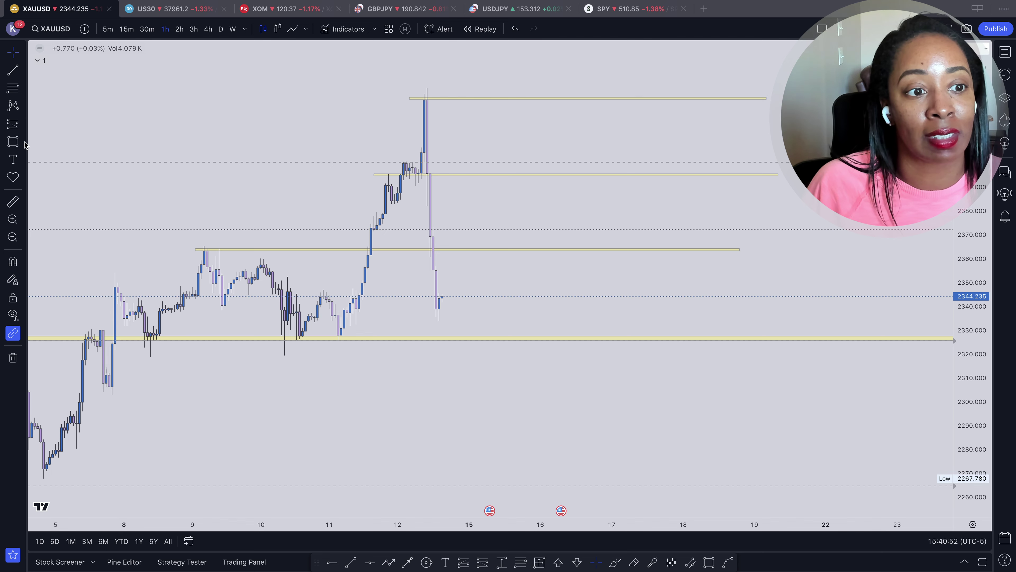
left_click(13, 219)
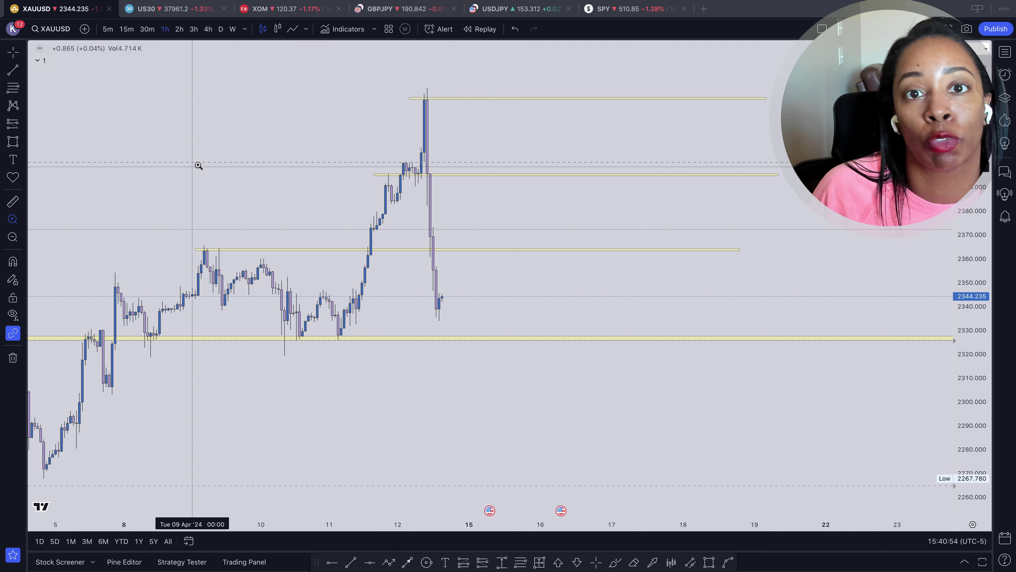
left_click_drag(116, 133, 564, 397)
scroll(440, 266, "left", 5)
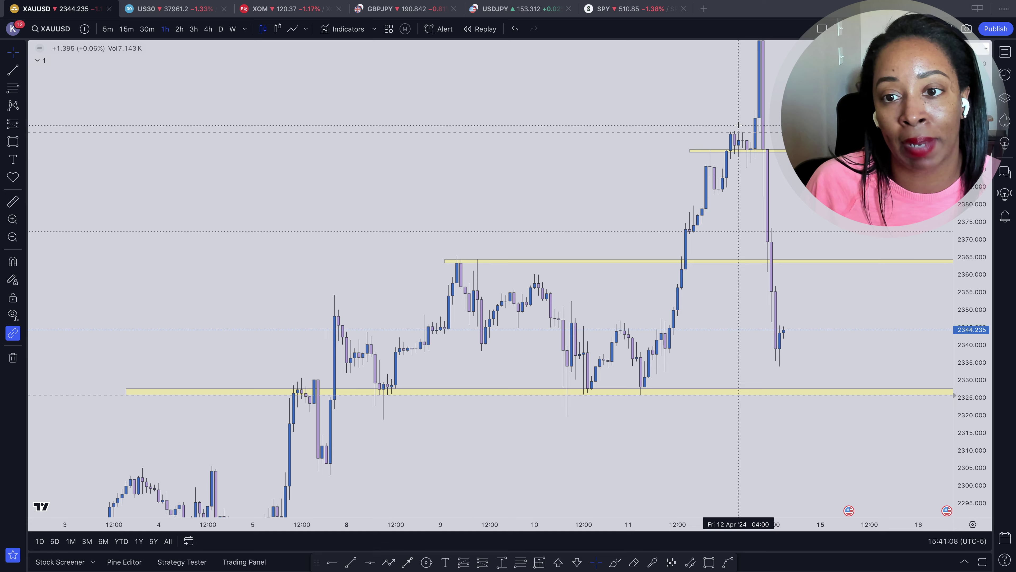
Step: Sketch a projected price path from the latest candle up to the 2364 zone and down to the 2326 zone, and delete it
left_click_drag(737, 115, 499, 245)
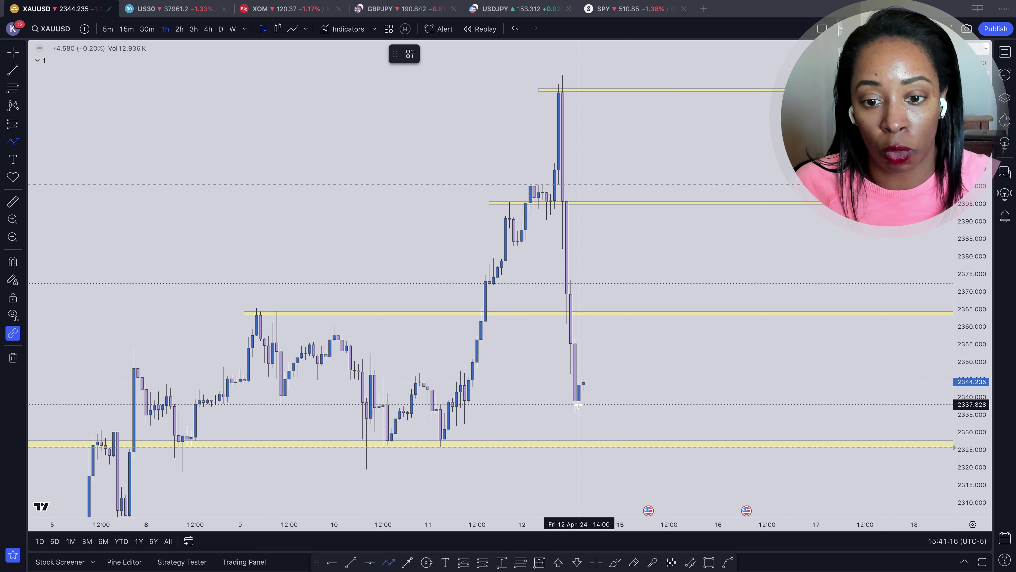
left_click(587, 384)
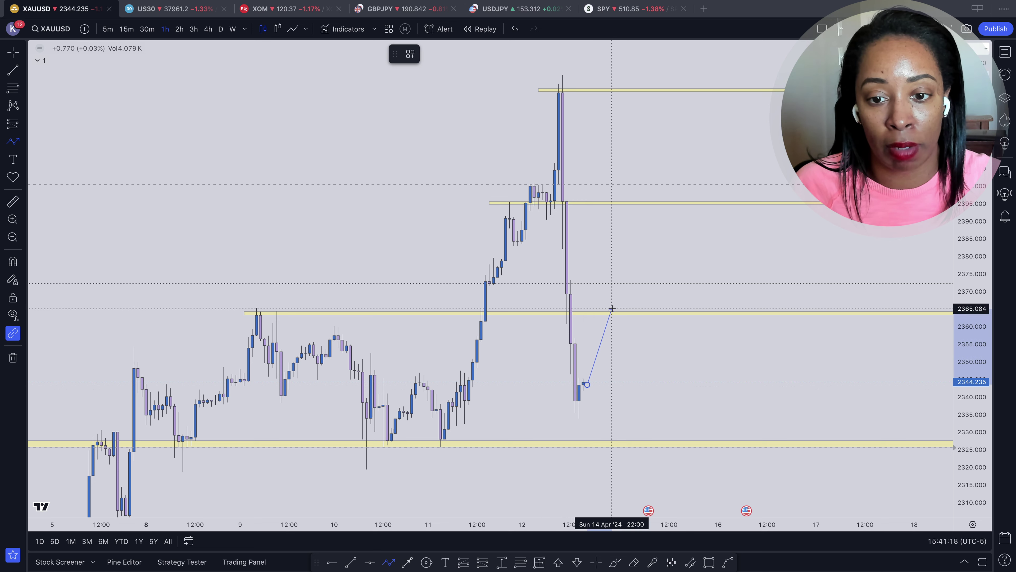
left_click(612, 309)
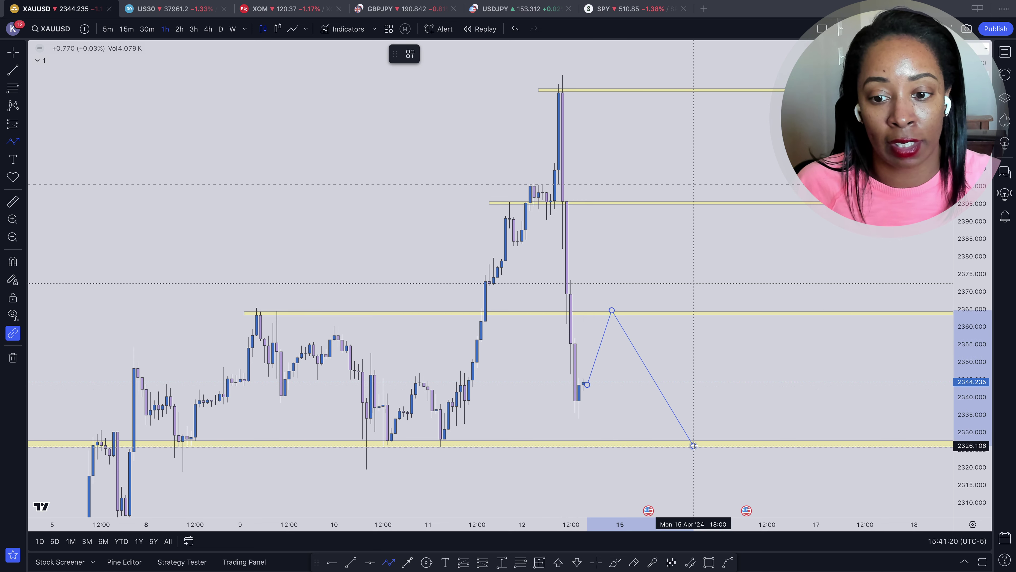
left_click(691, 437)
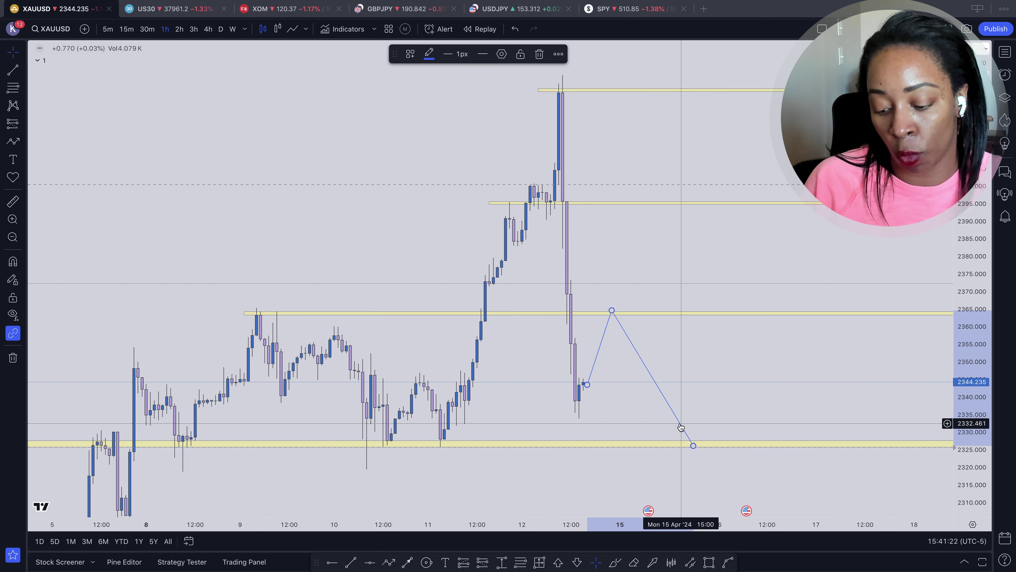
key("Delete")
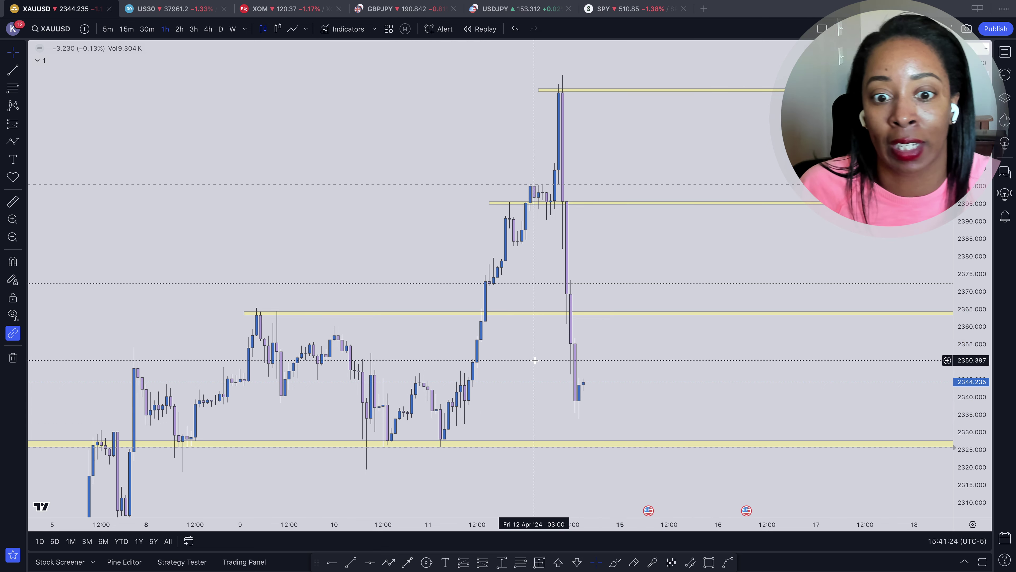
Step: Draw a thin rectangle zone at about 2265 to 2268 from the 31 March high, extending it to 18 April
left_click_drag(535, 360, 528, 232)
left_click_drag(490, 461, 578, 293)
scroll(671, 306, "down", 3)
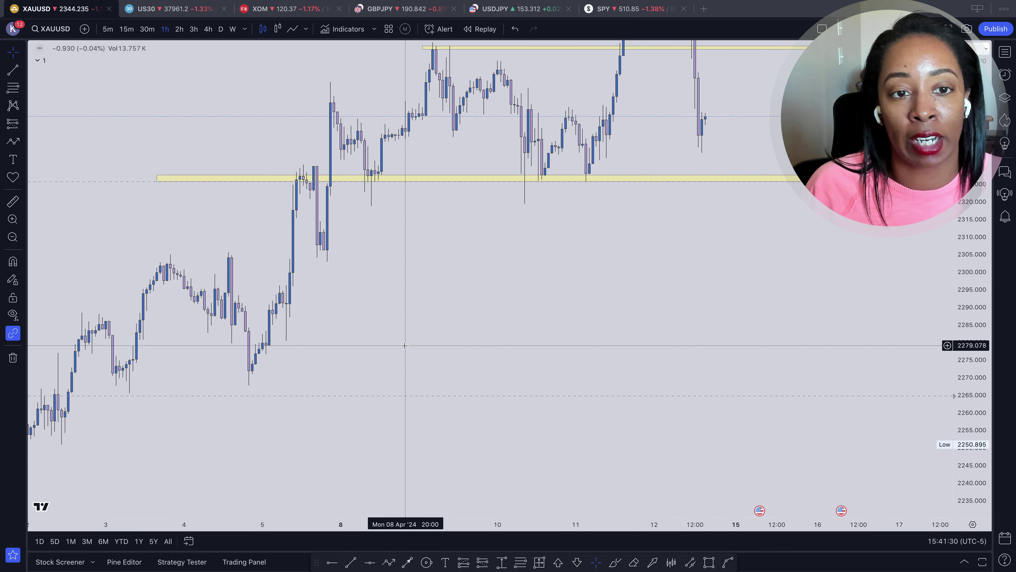
scroll(404, 345, "left", 10)
left_click_drag(527, 289, 442, 268)
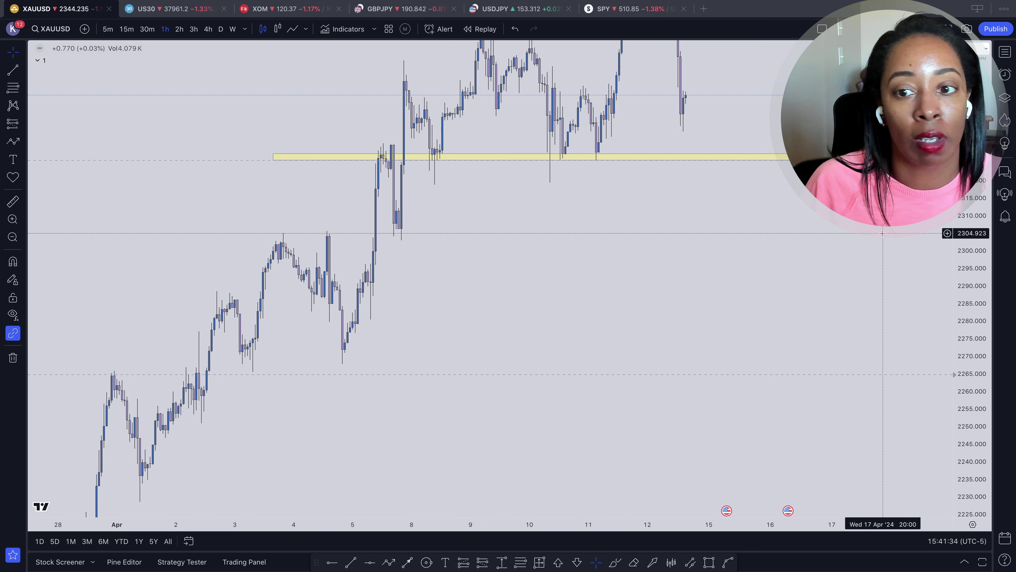
left_click_drag(976, 200, 977, 416)
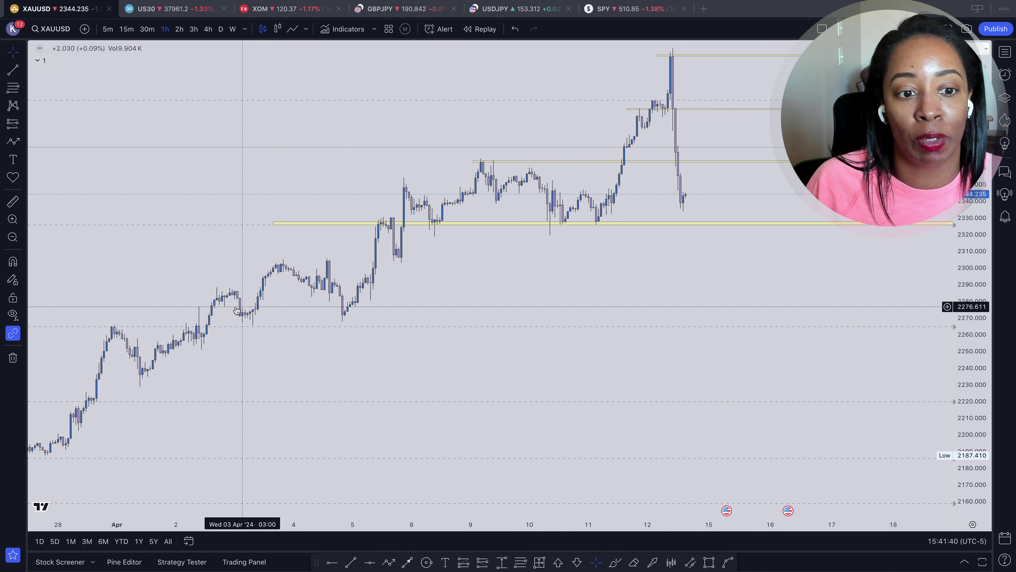
left_click_drag(480, 478, 489, 473)
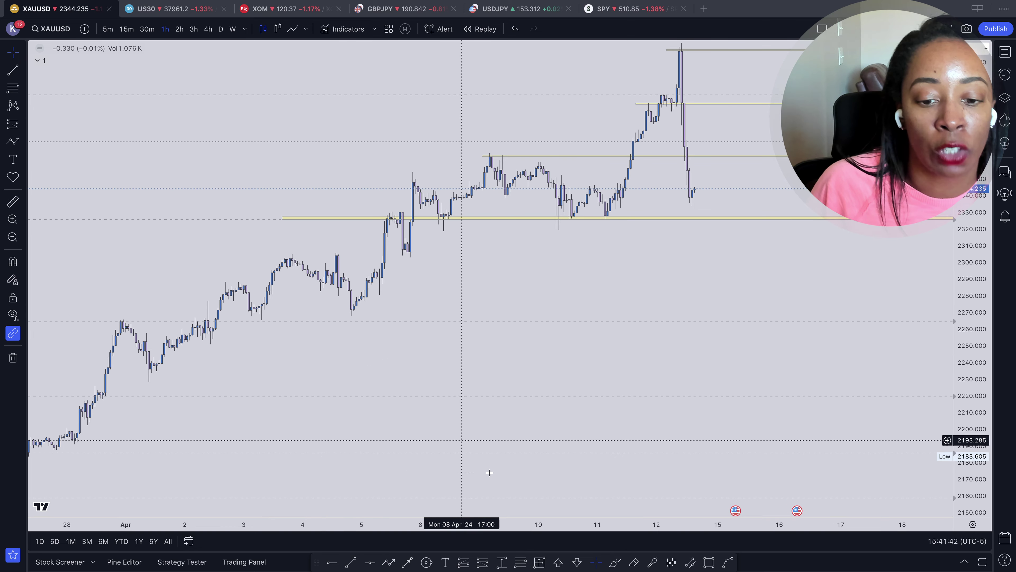
left_click(710, 559)
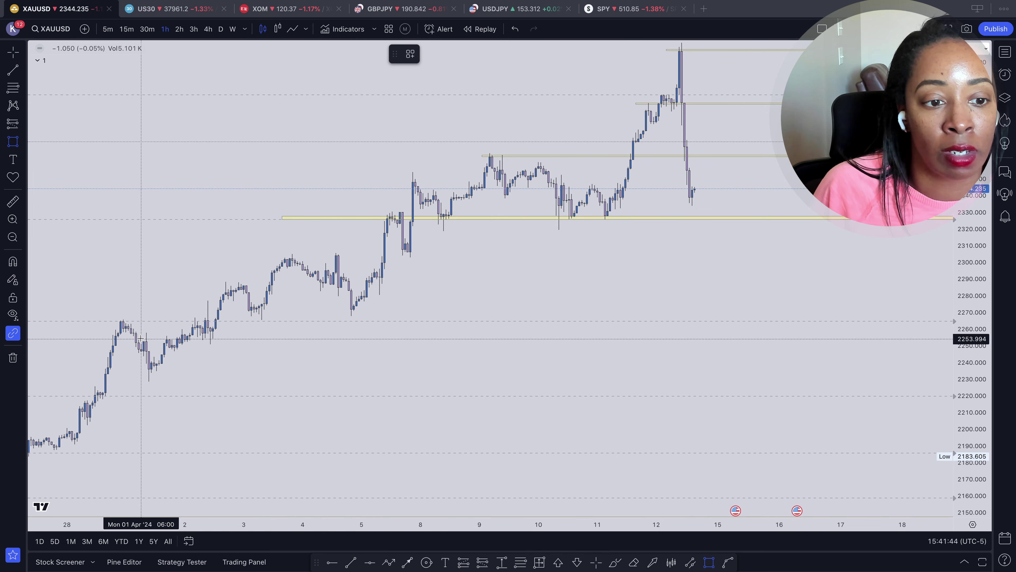
mouse_move(110, 321)
left_mouse_down()
mouse_move(569, 329)
mouse_move(607, 318)
left_mouse_up()
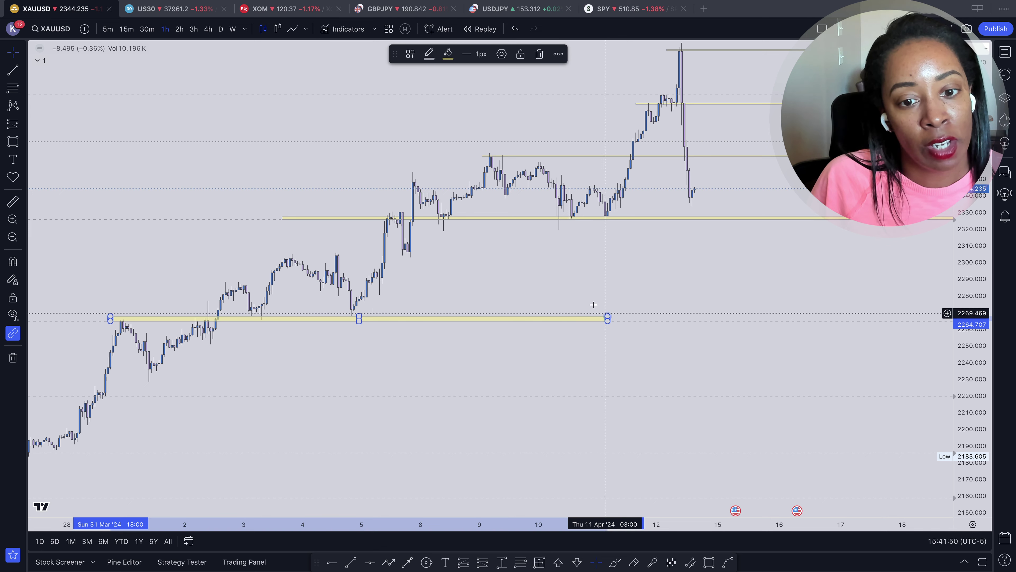
mouse_move(547, 288)
left_mouse_down()
mouse_move(488, 307)
mouse_move(506, 300)
left_mouse_up()
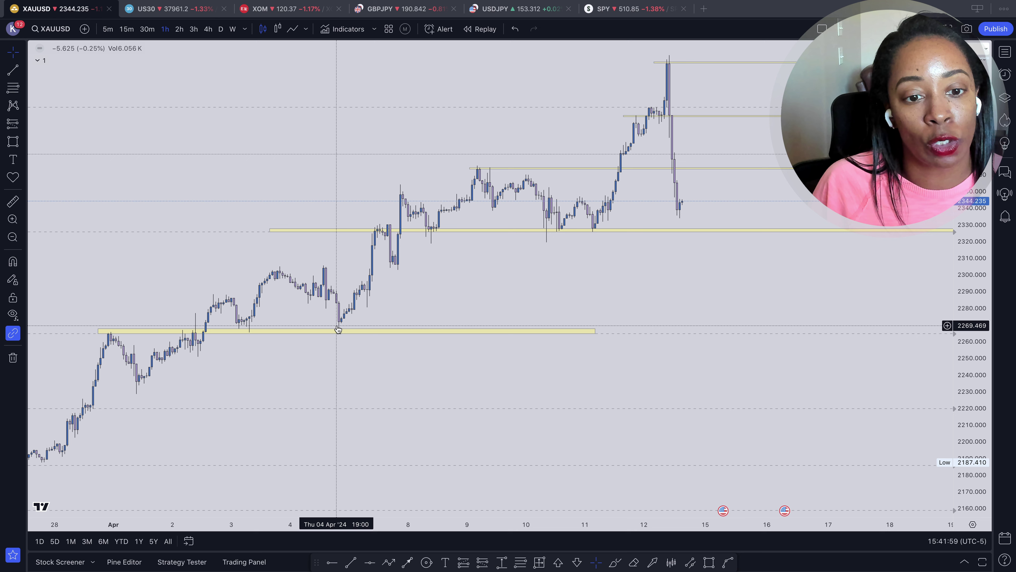
left_click_drag(595, 330, 949, 331)
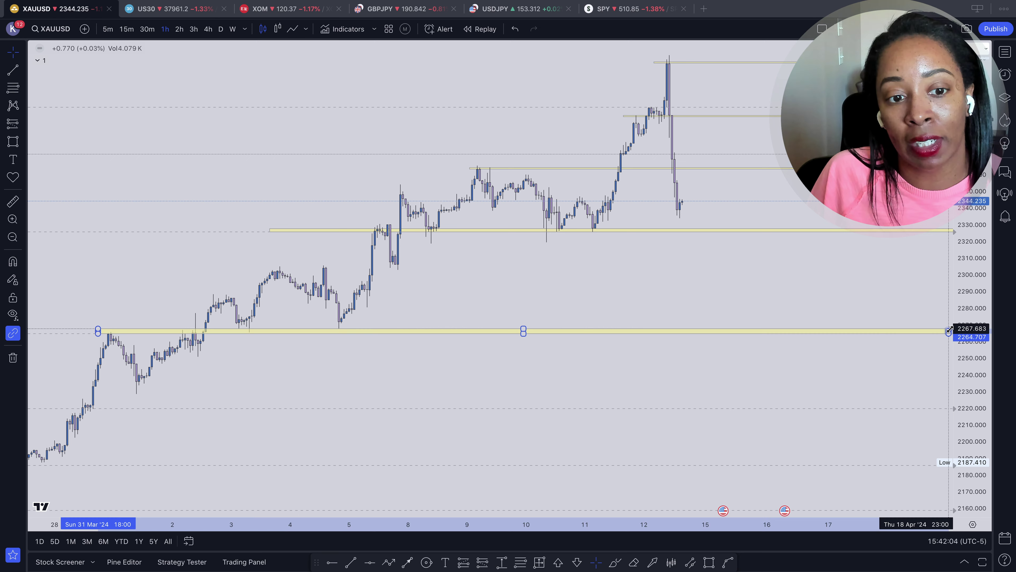
left_click(474, 428)
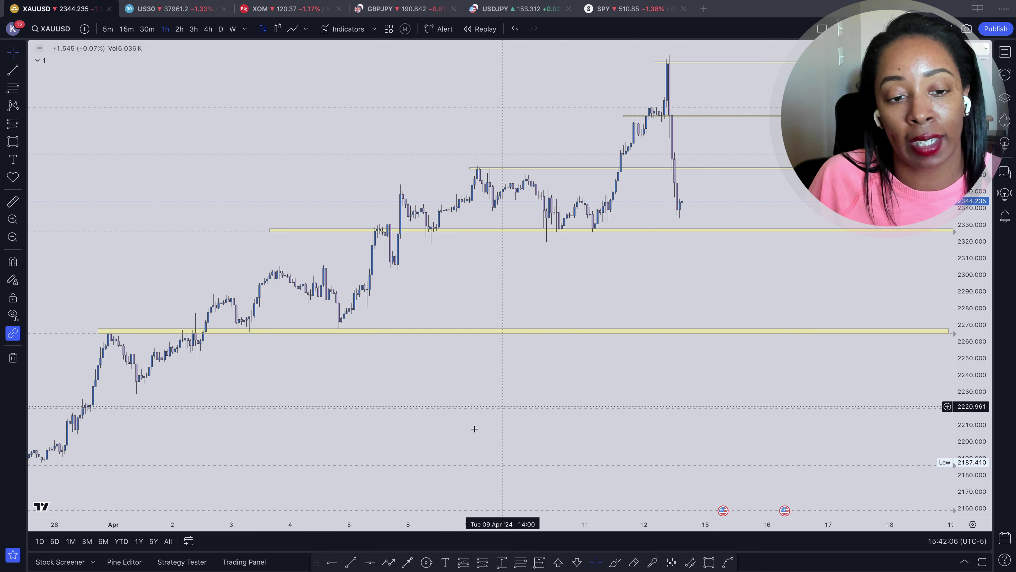
Step: Draw a thin rectangle zone at about 2208 to 2210 from the 20 March highs to 24 April
left_click_drag(700, 524, 590, 517)
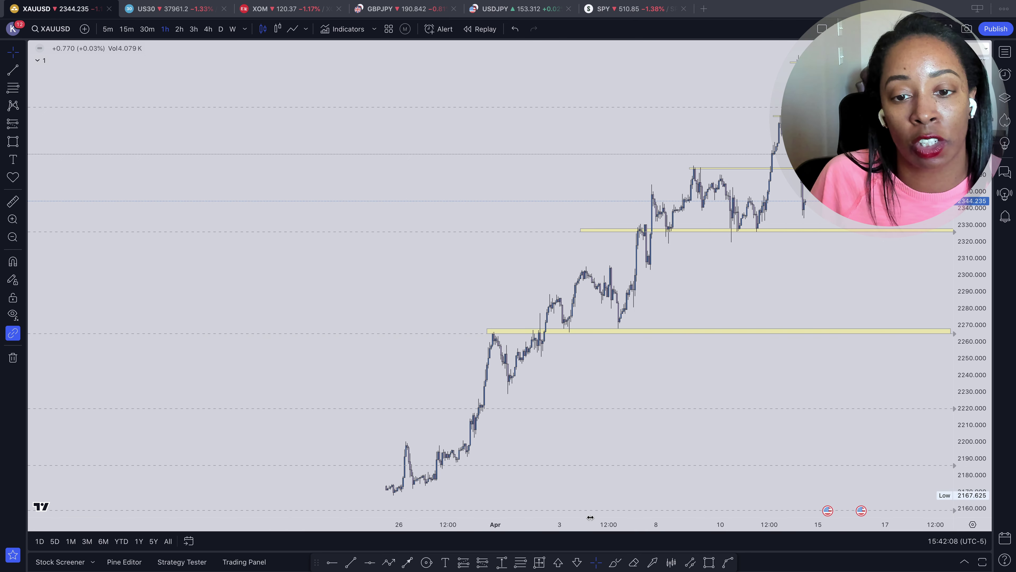
left_click_drag(723, 346, 553, 268)
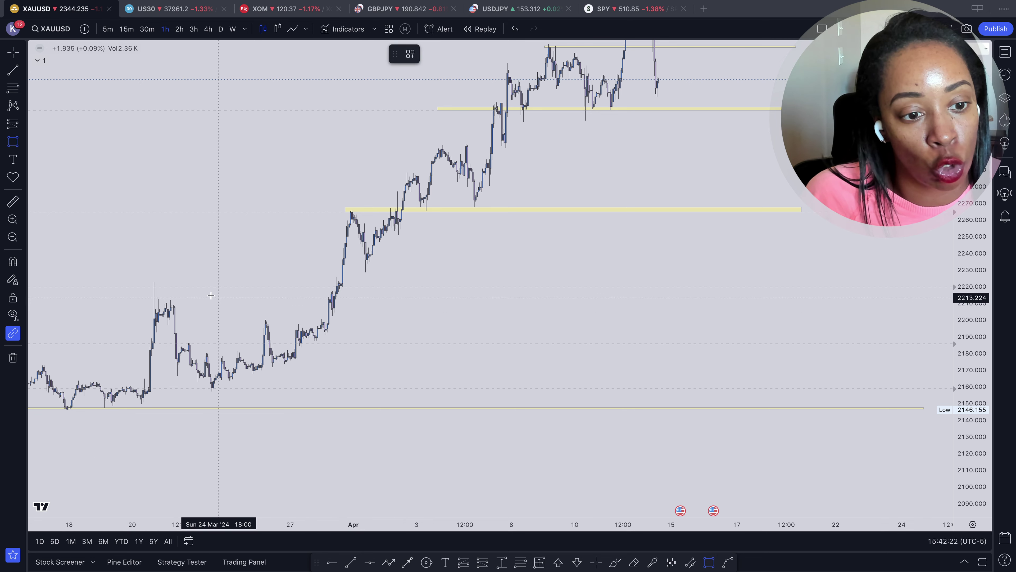
left_click_drag(144, 307, 910, 304)
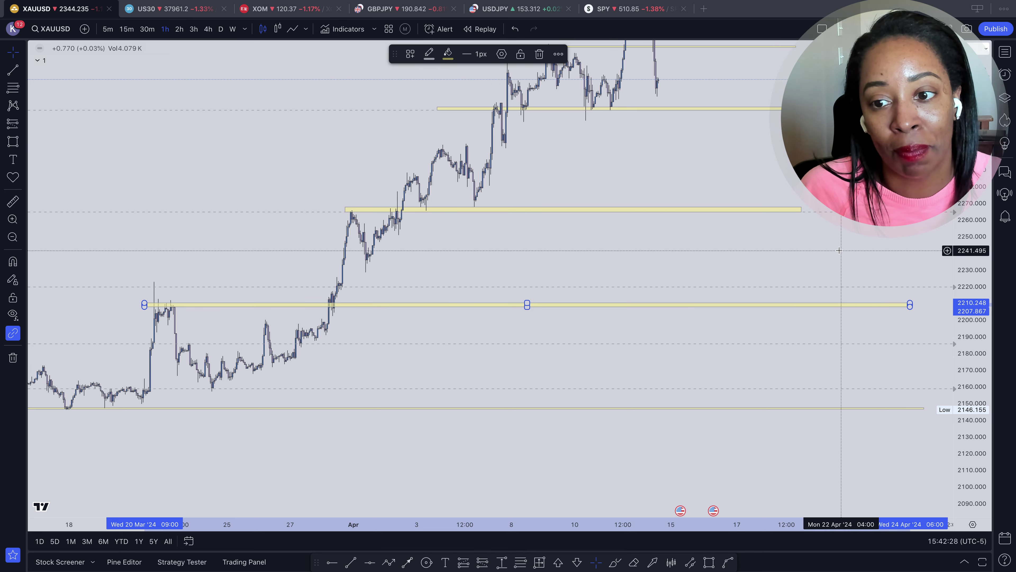
Step: Review the spacing of the marked zones and extend the end of the zone at about 2266 to 23 April
left_click_drag(833, 263, 787, 396)
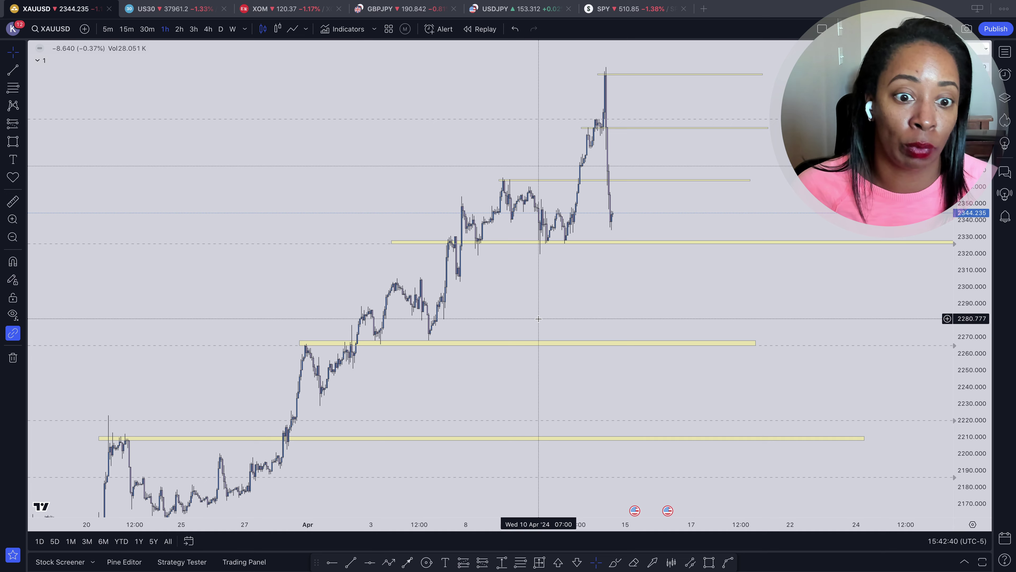
left_click_drag(539, 333, 560, 265)
left_click(514, 374)
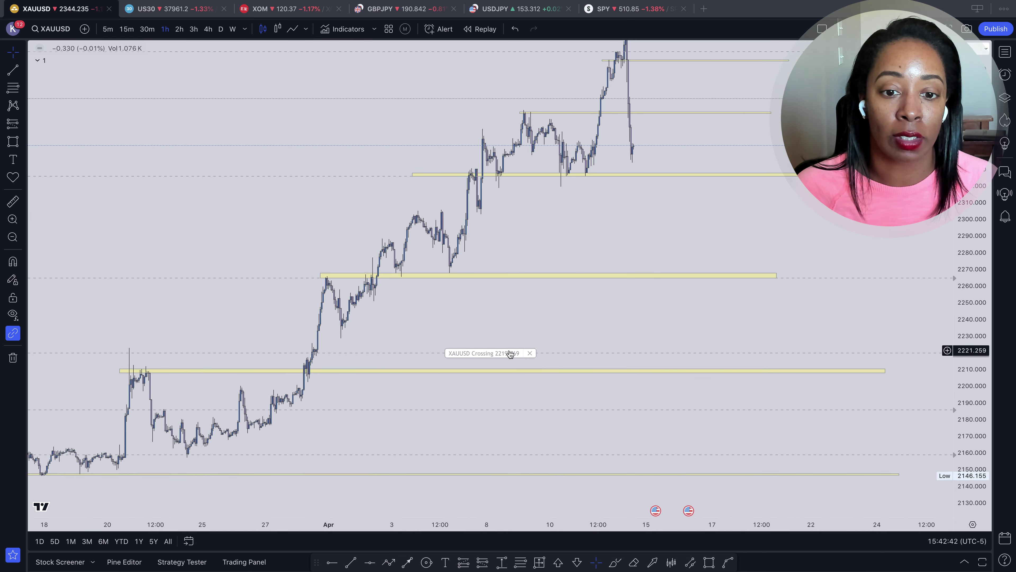
left_click_drag(511, 312, 550, 282)
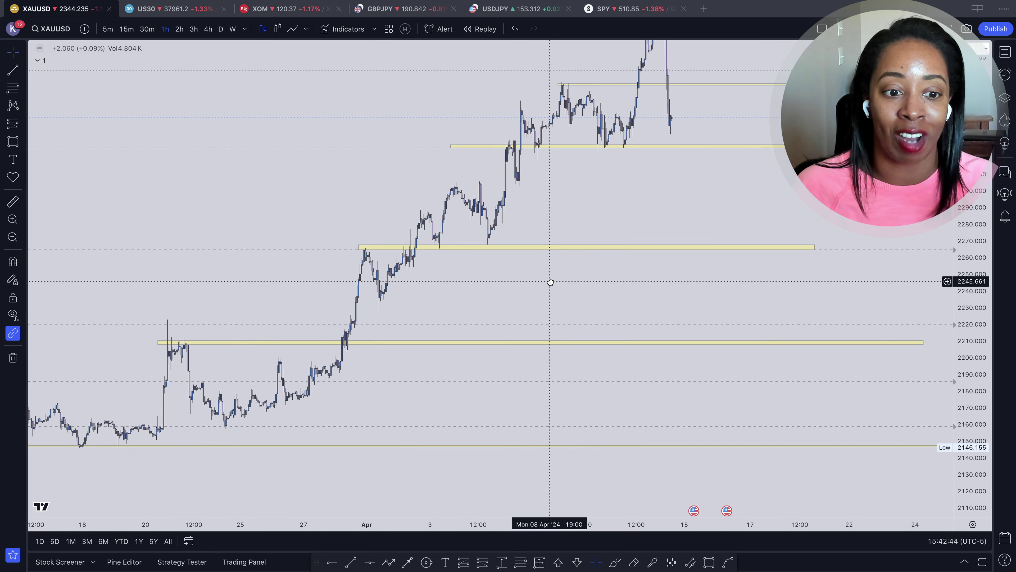
key("ctrl+Left")
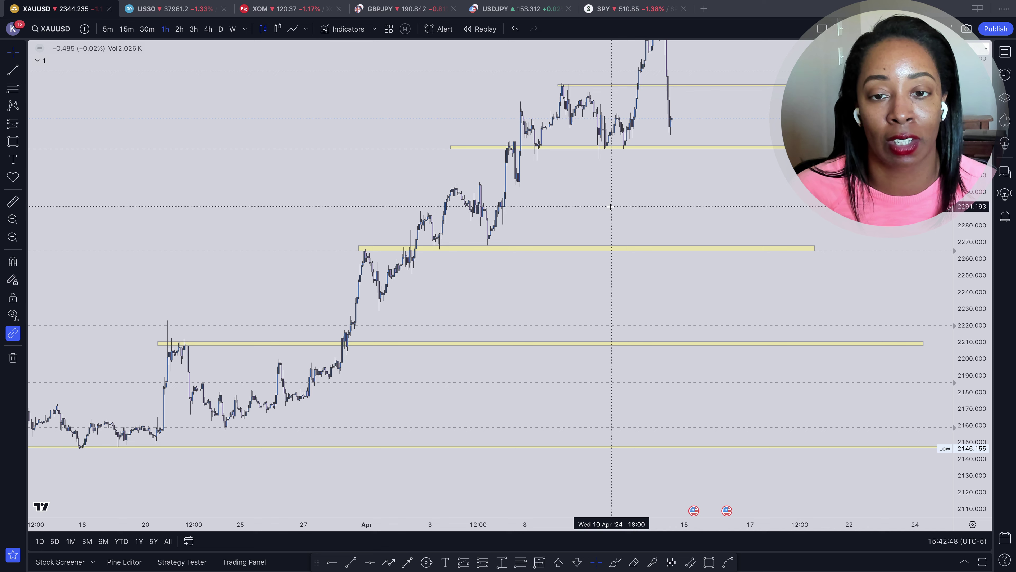
left_click_drag(615, 199, 562, 211)
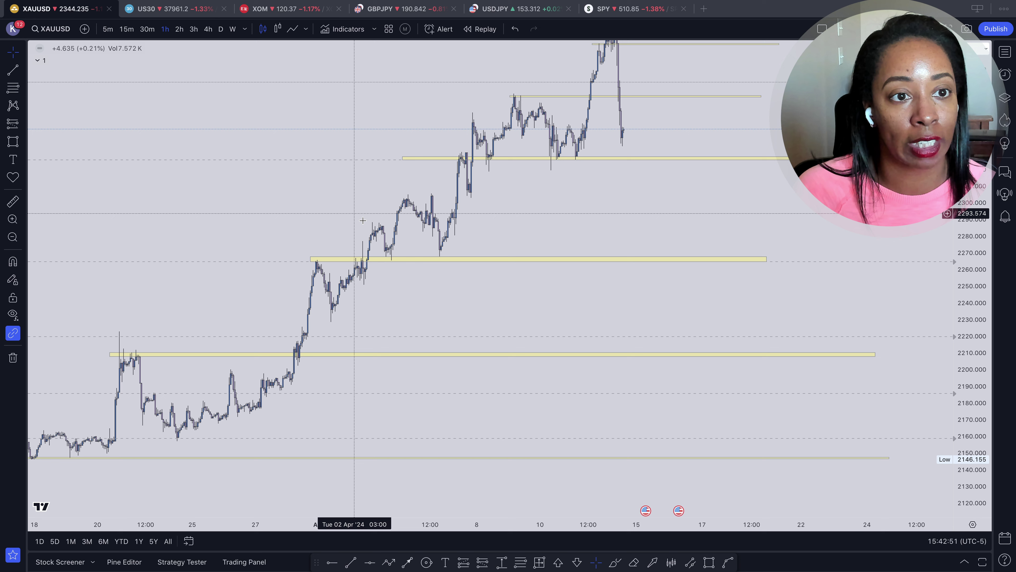
left_click_drag(767, 259, 836, 259)
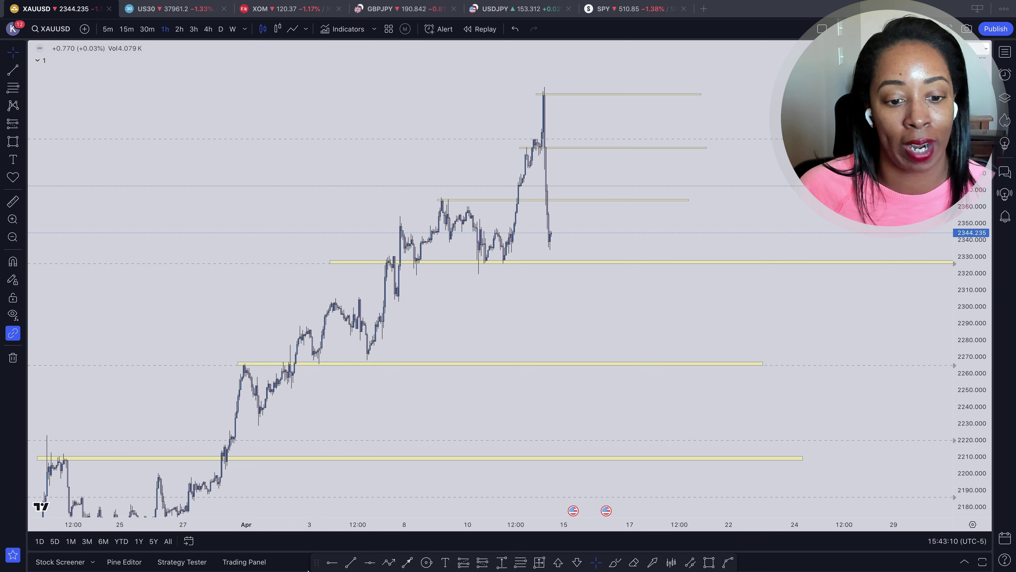
Step: Draw a thin rectangle zone at about 2302 to 2304 from 3 to 29 April, and mark its starting high with a red down arrow
left_click(709, 562)
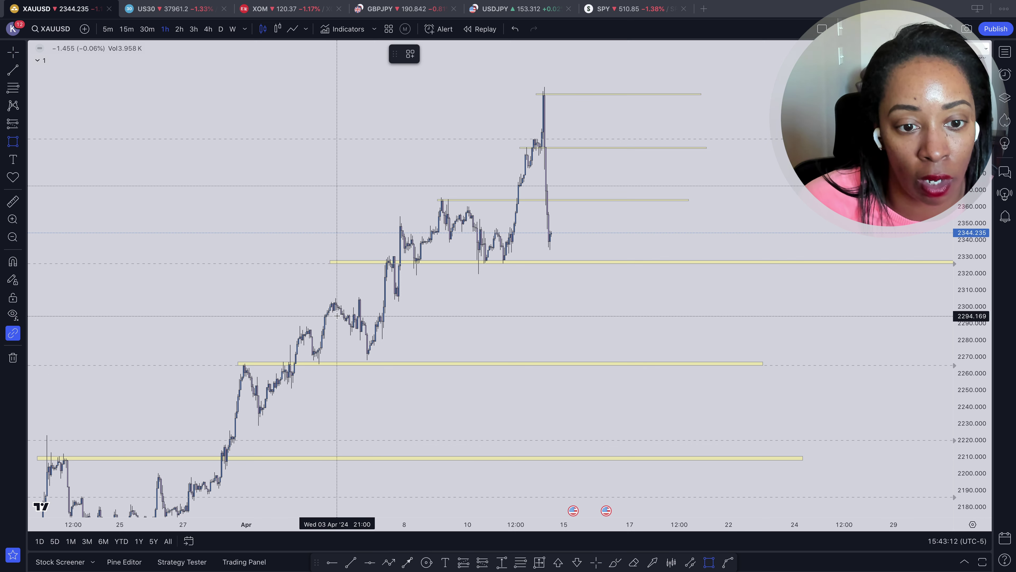
left_click_drag(325, 303, 905, 300)
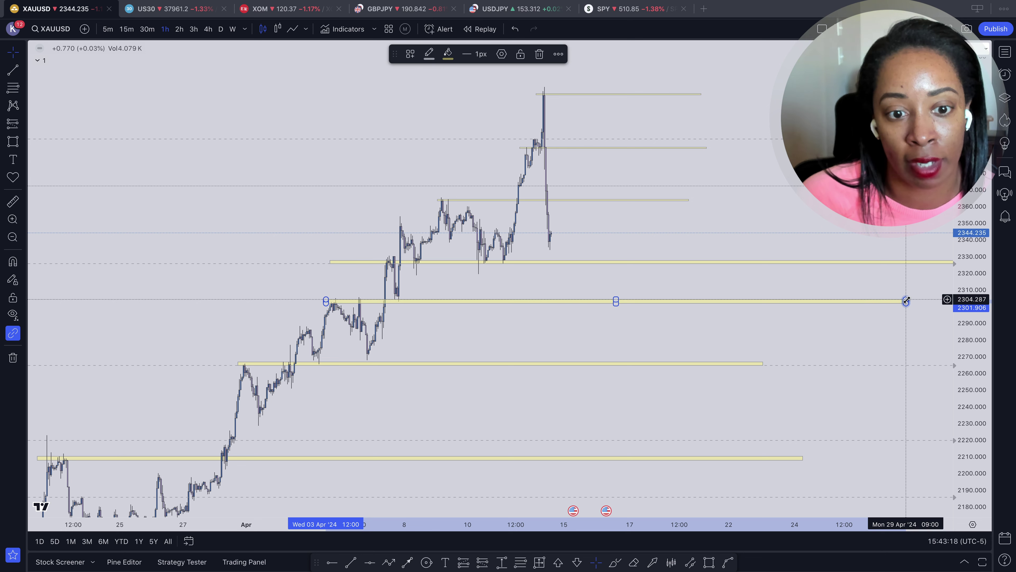
key("Escape")
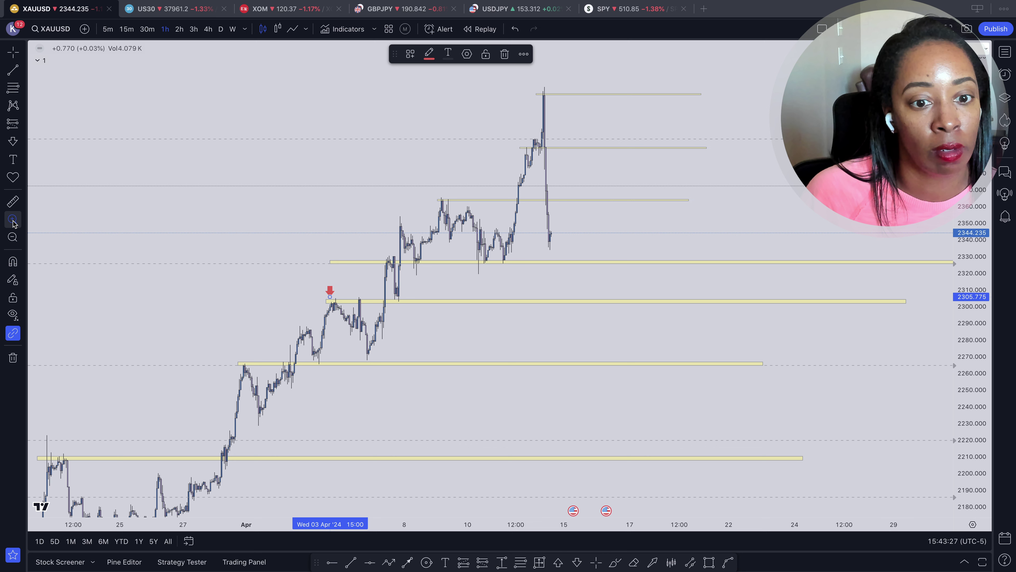
Step: Examine the early April candles up close and measure the price range between the zones at about 2303 and 2326
left_click_drag(256, 234, 596, 425)
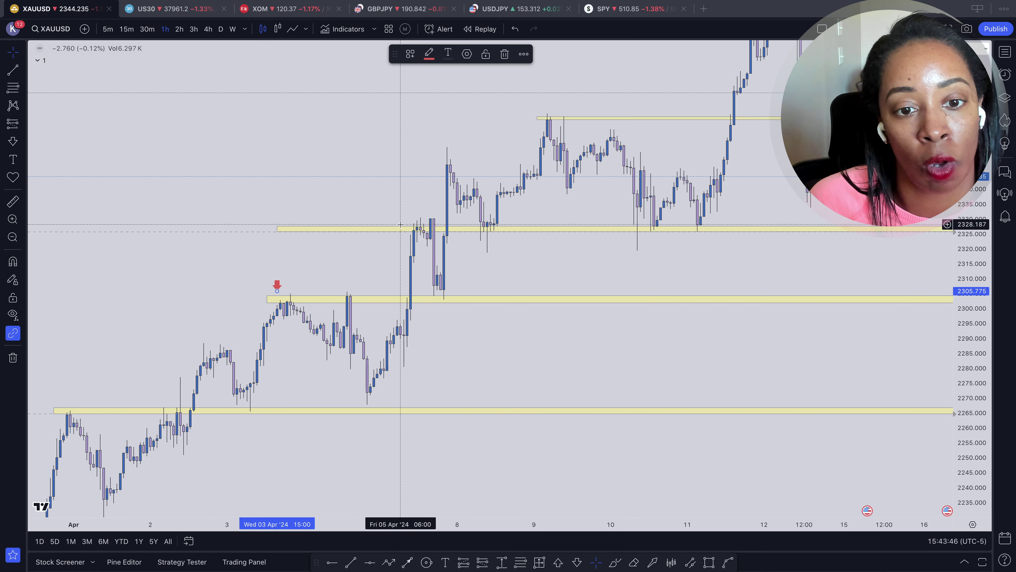
mouse_move(615, 261)
left_mouse_down()
mouse_move(531, 263)
mouse_move(536, 273)
left_mouse_up()
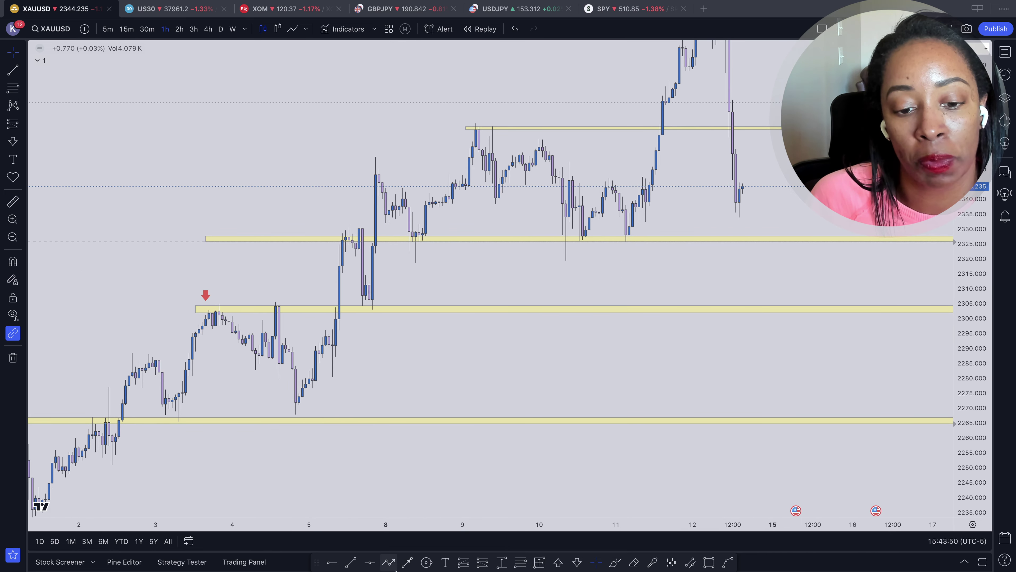
left_click(501, 561)
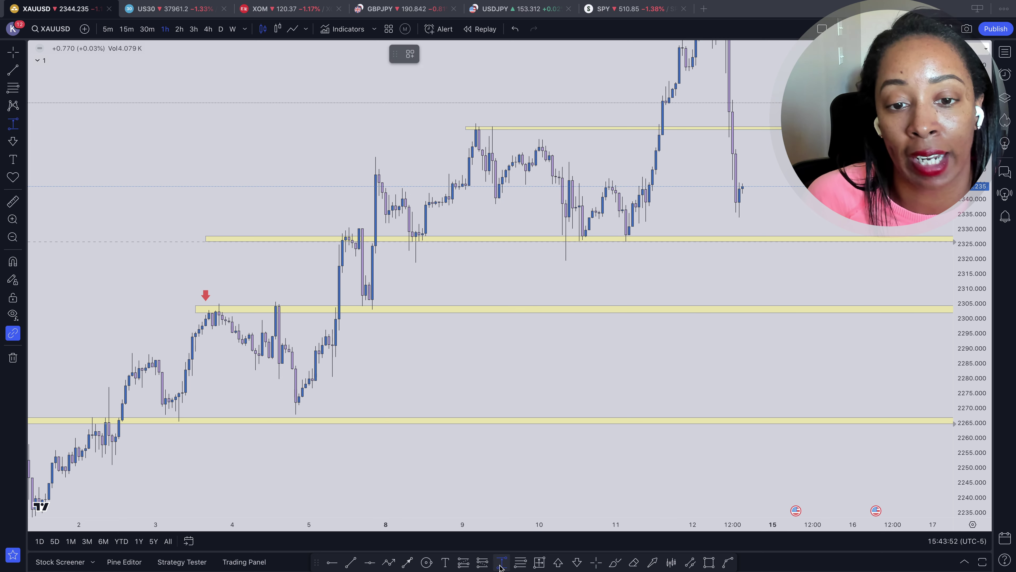
left_click(452, 310)
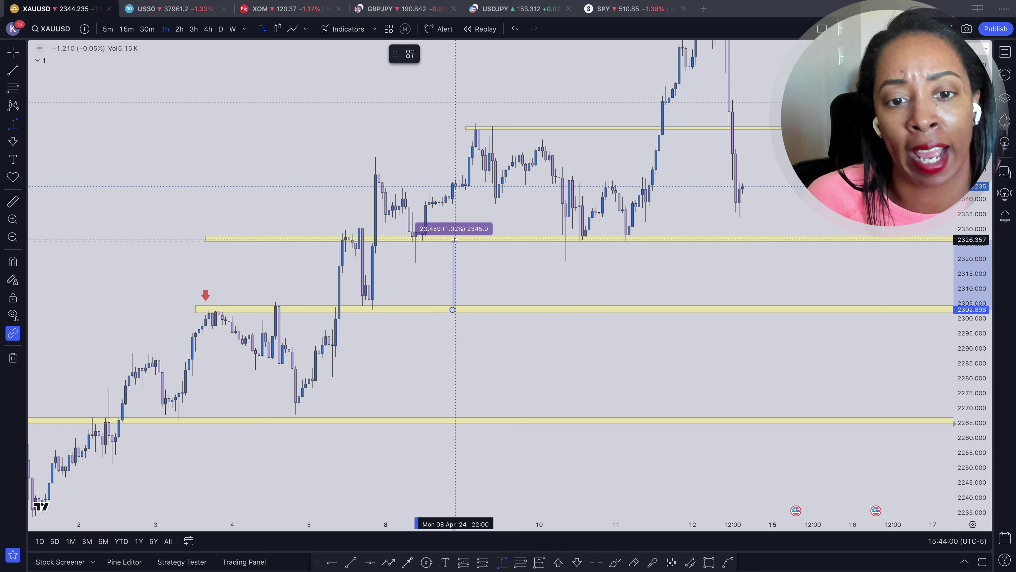
key("Escape")
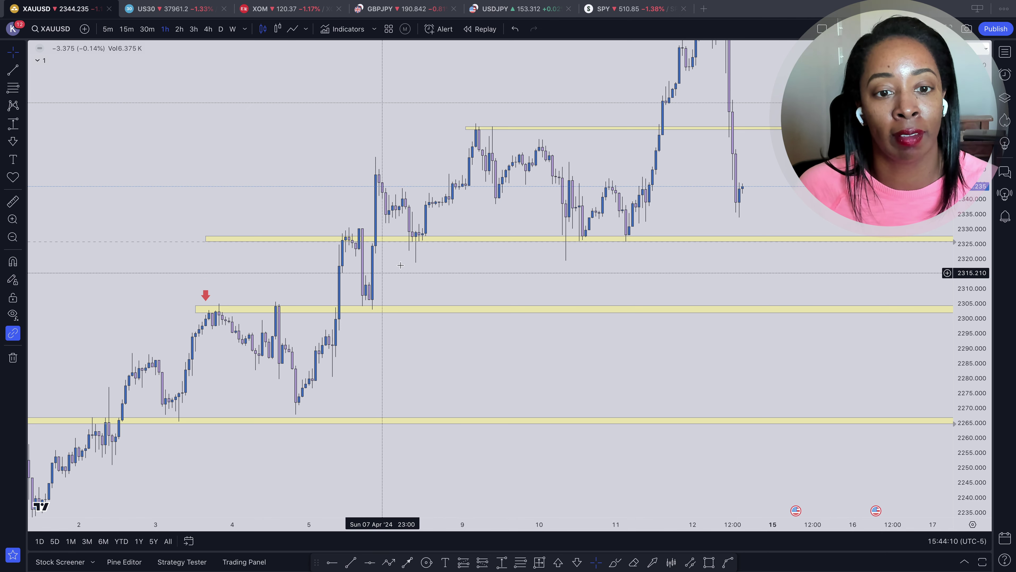
left_click_drag(451, 273, 432, 281)
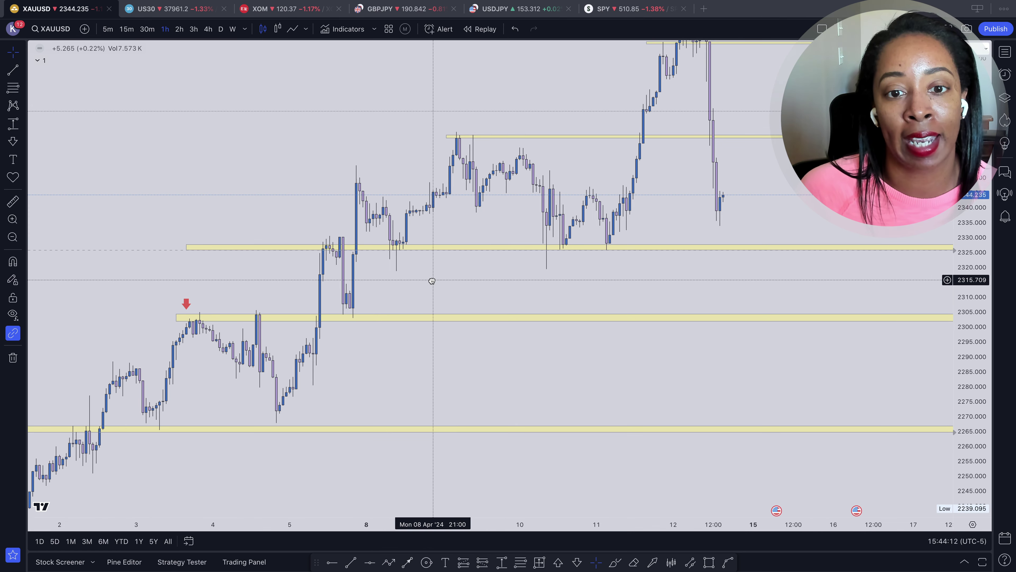
left_click_drag(378, 411, 345, 378)
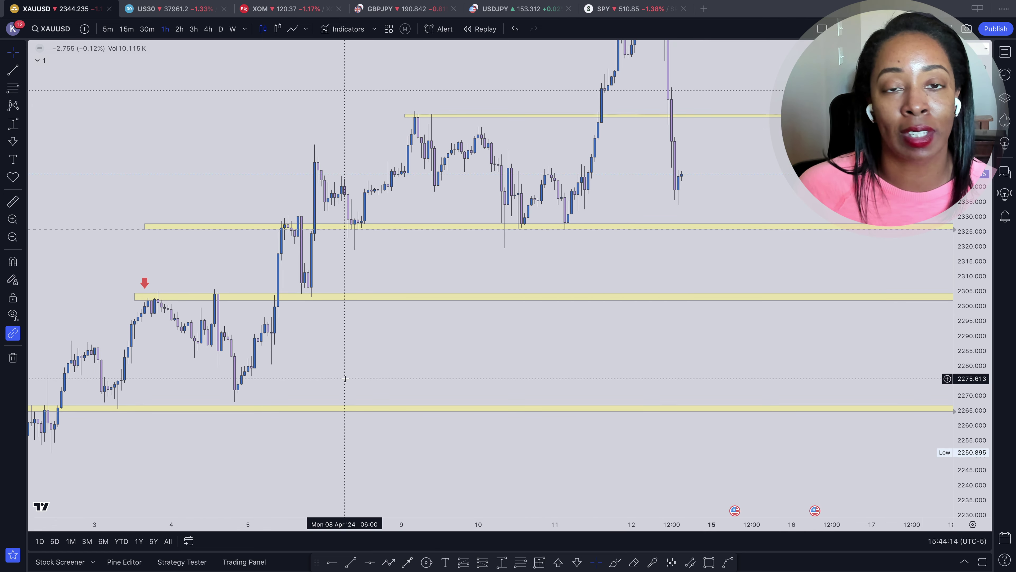